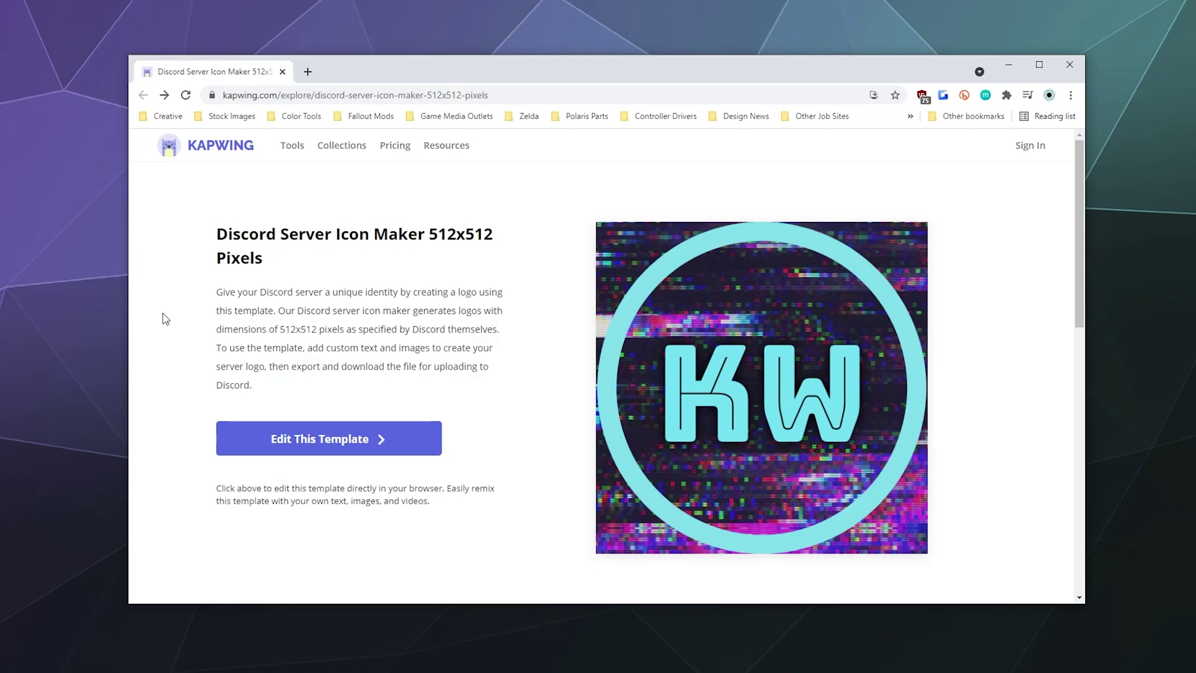
scroll(309, 505, down, 1)
scroll(350, 523, up, 1)
Open the template and delete the KW text and glitch background, leaving the cyan ring
click(335, 447)
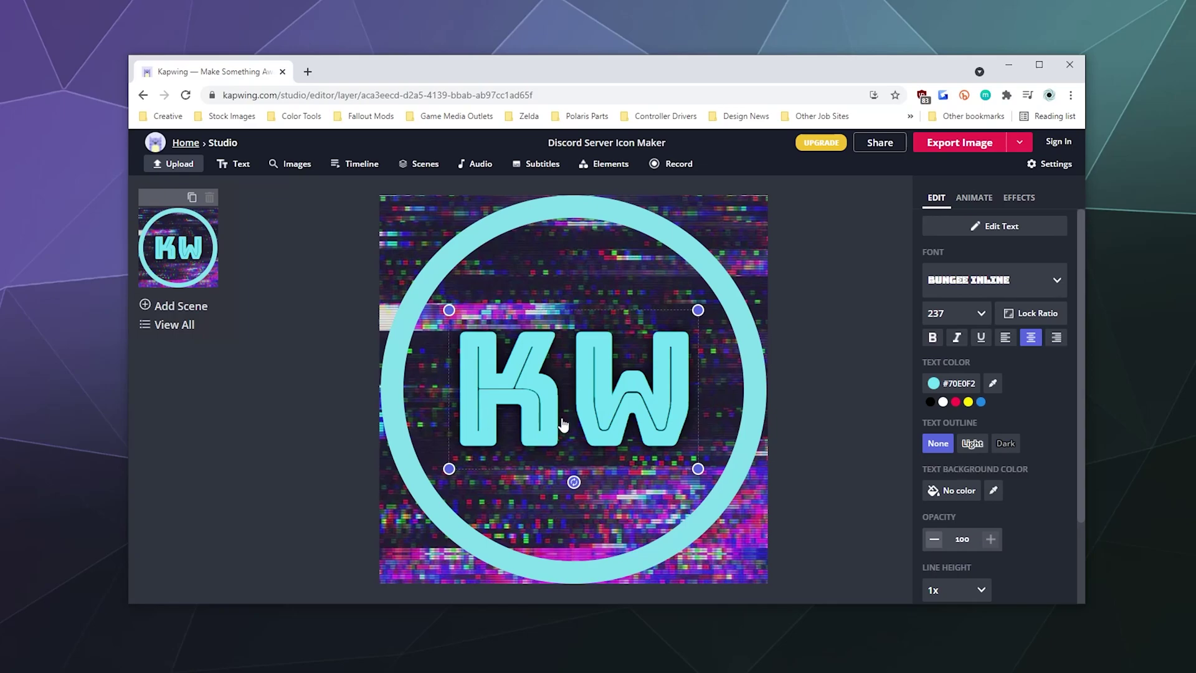
scroll(1052, 407, down, 2)
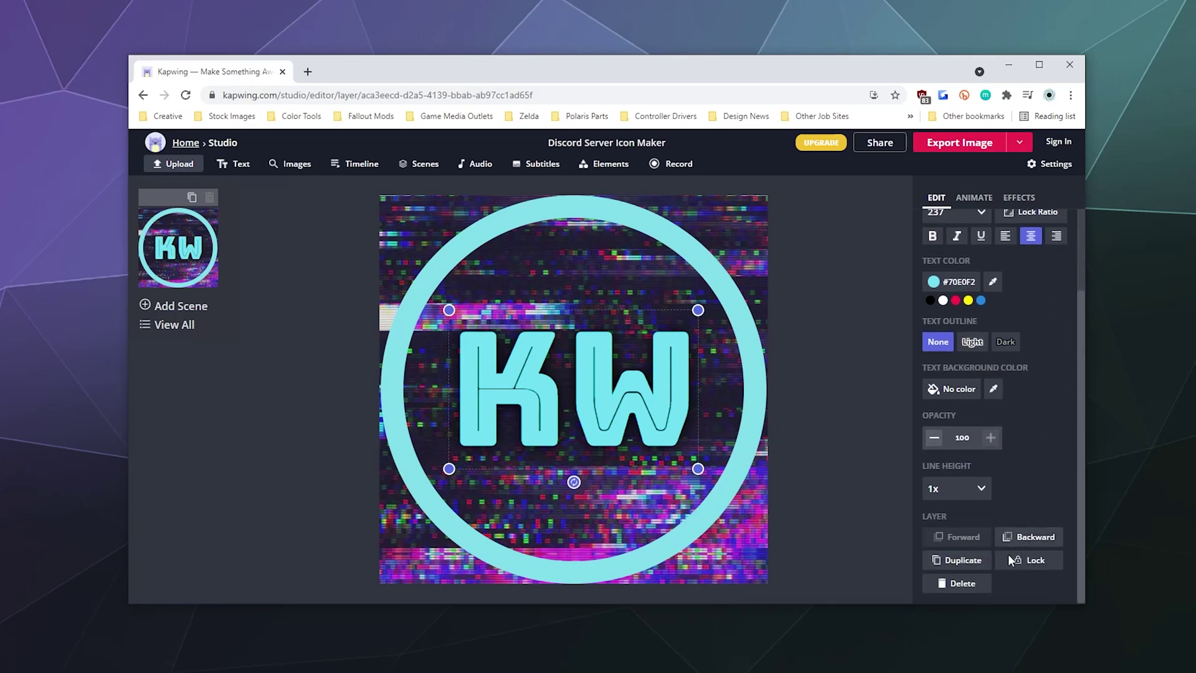
click(957, 583)
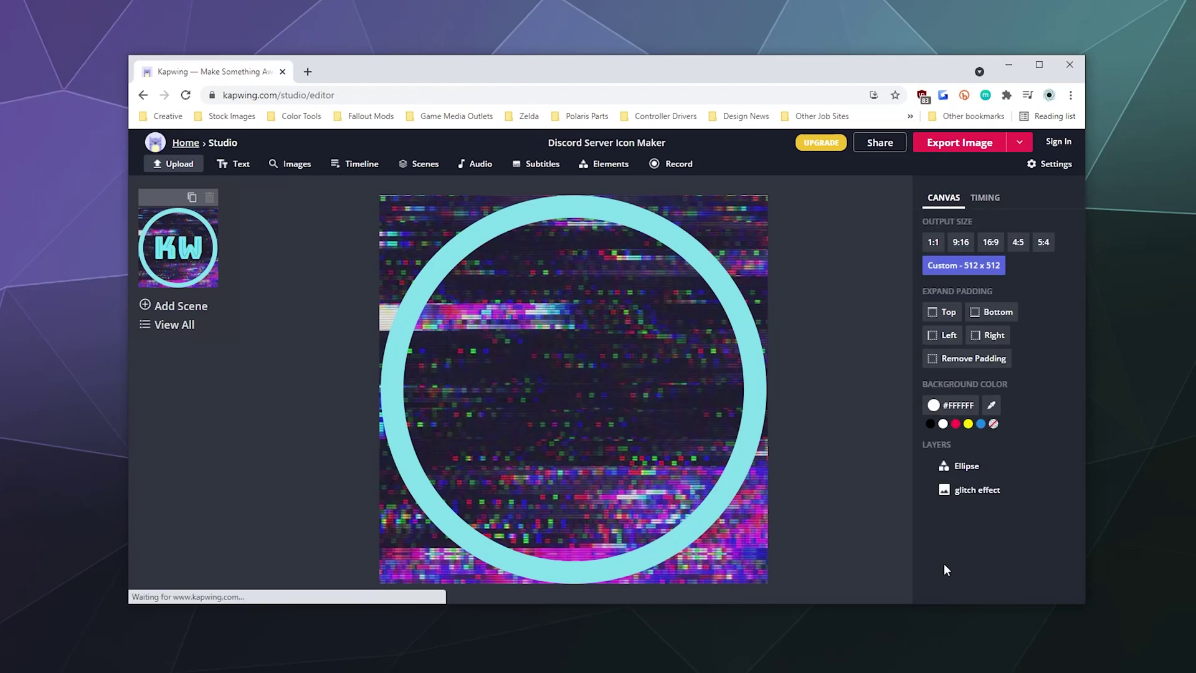
click(386, 243)
click(978, 536)
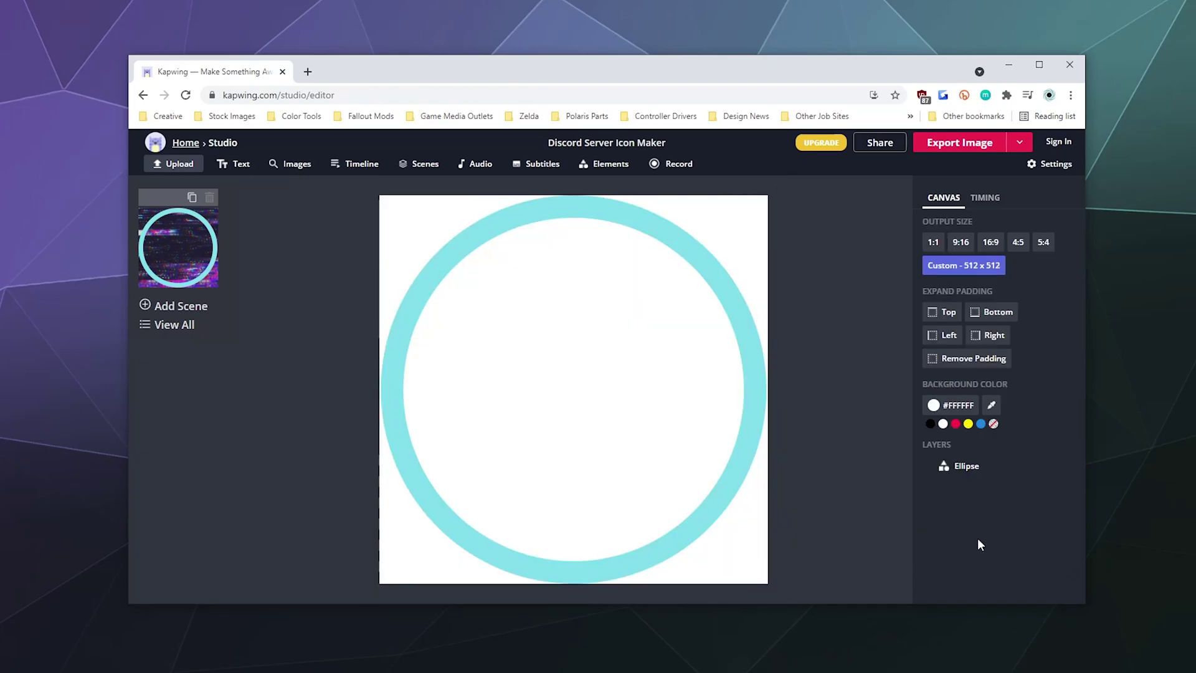
Upload the LOW POLY BG Intro Dark image from the computer
click(177, 173)
click(459, 390)
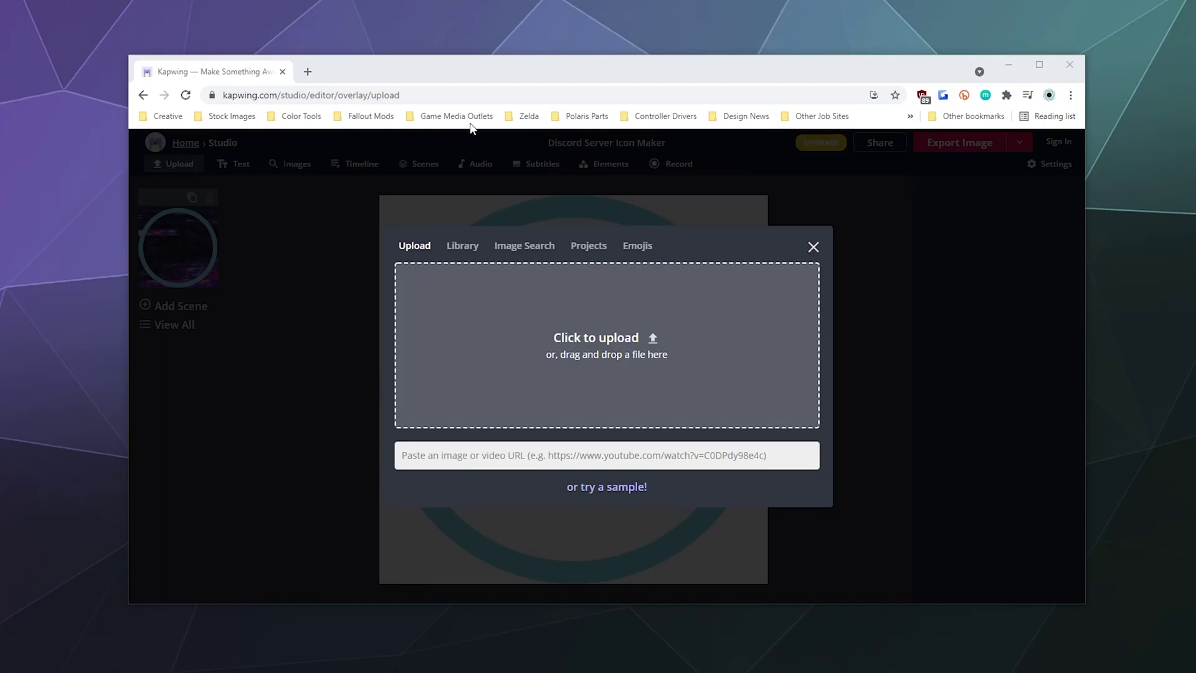
click(561, 183)
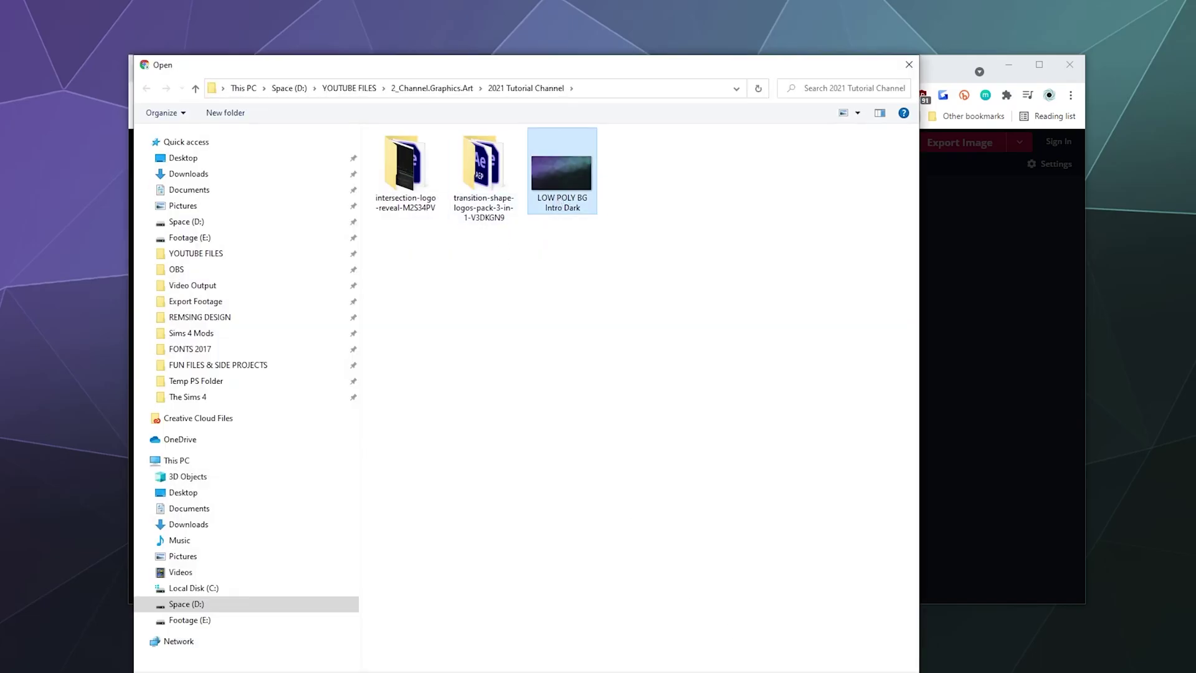
key(Return)
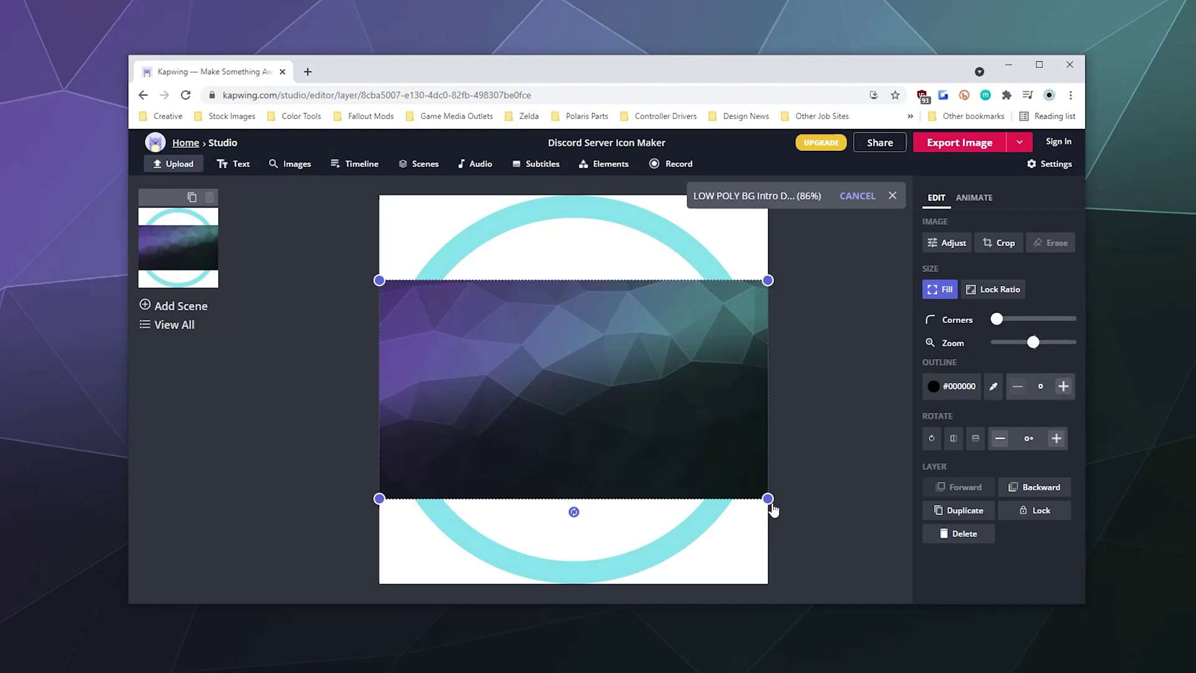
Stretch the low-poly image to fill the canvas and send it behind the cyan ring
drag(768, 501, 793, 592)
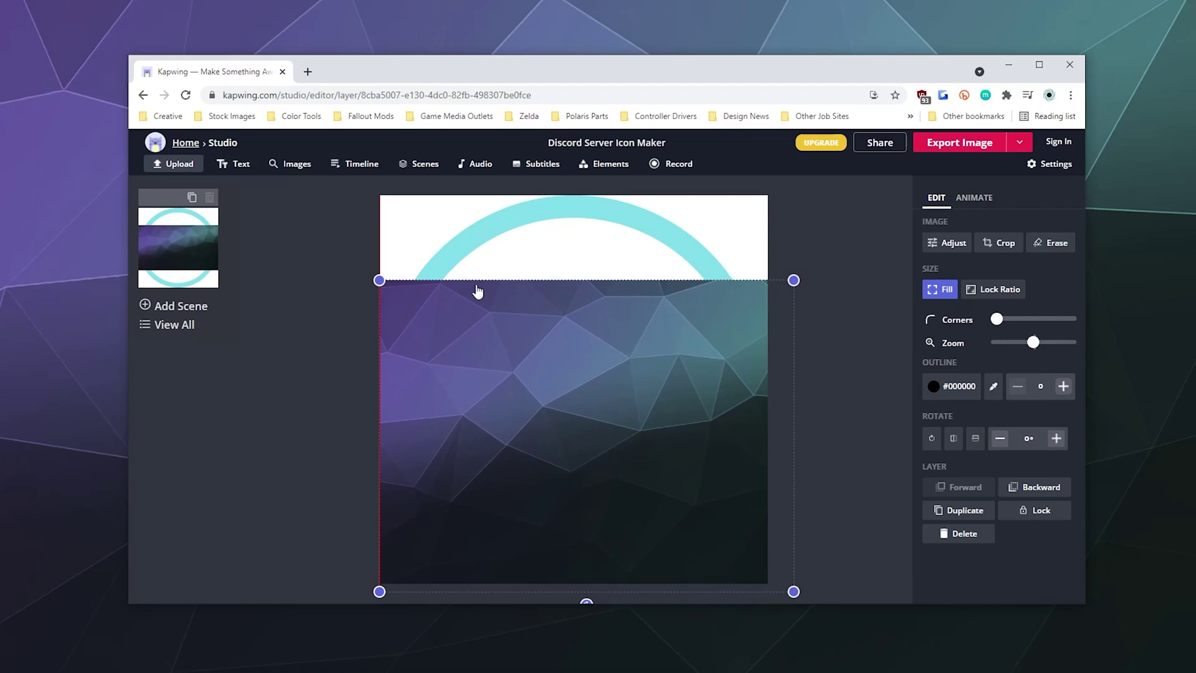
drag(379, 281, 341, 180)
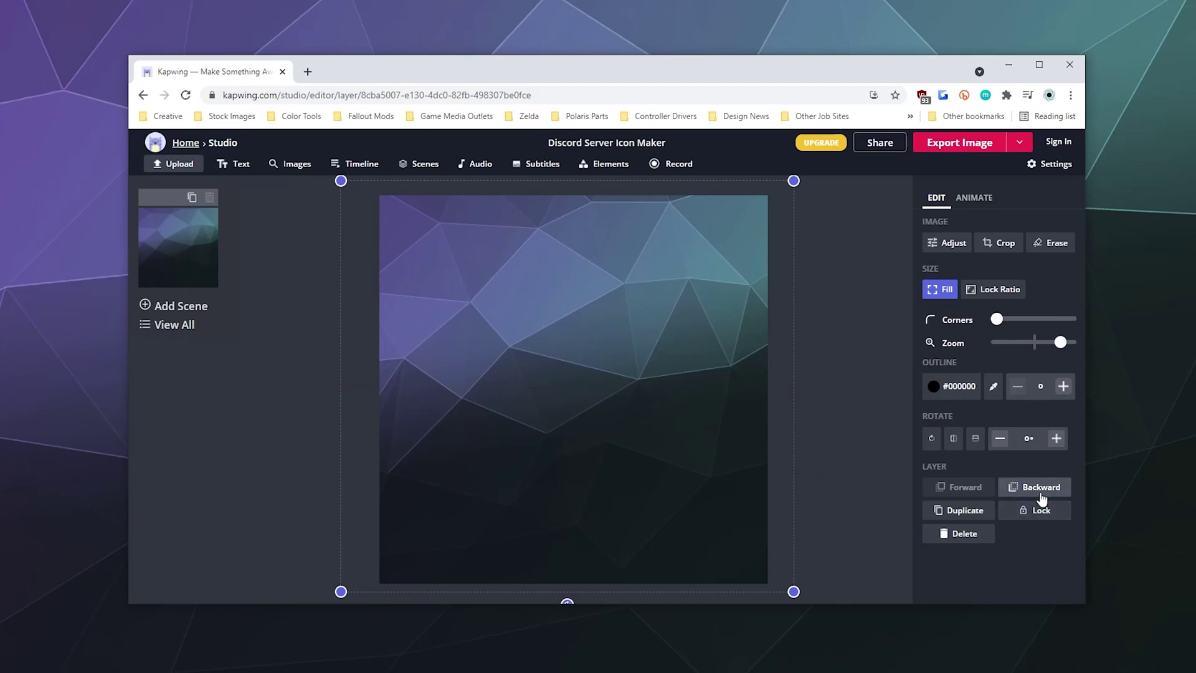
click(1041, 496)
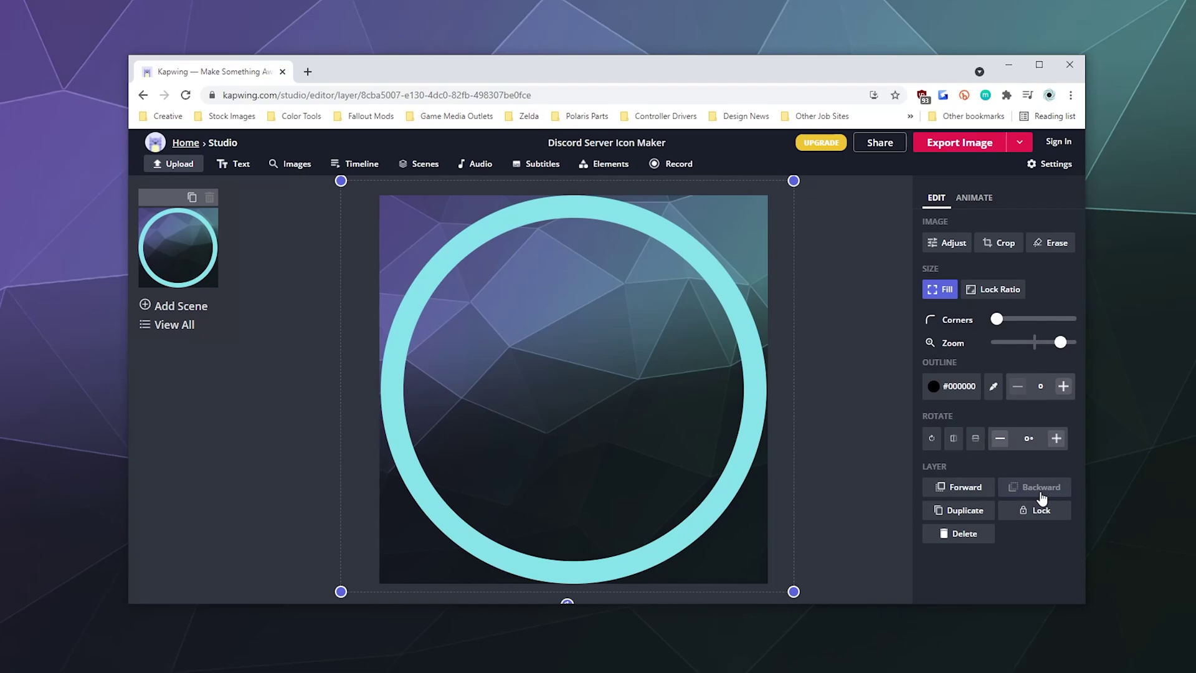
Add a rocket shape, enlarge it and centre it inside the ring
click(828, 255)
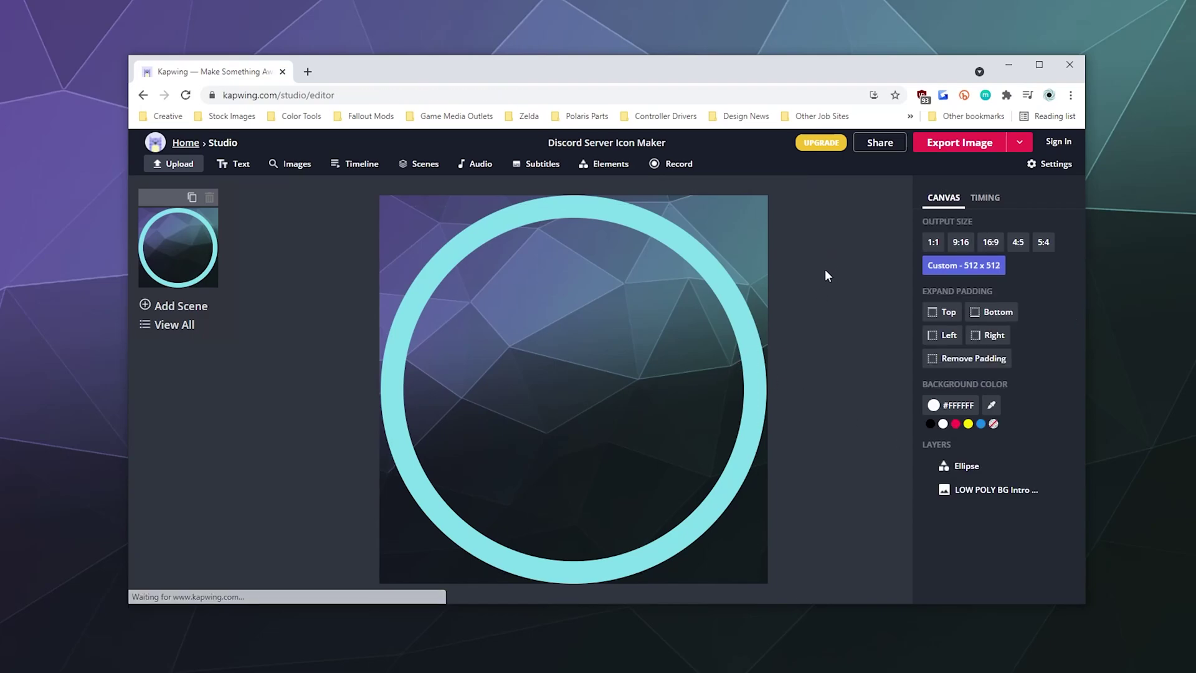
click(587, 346)
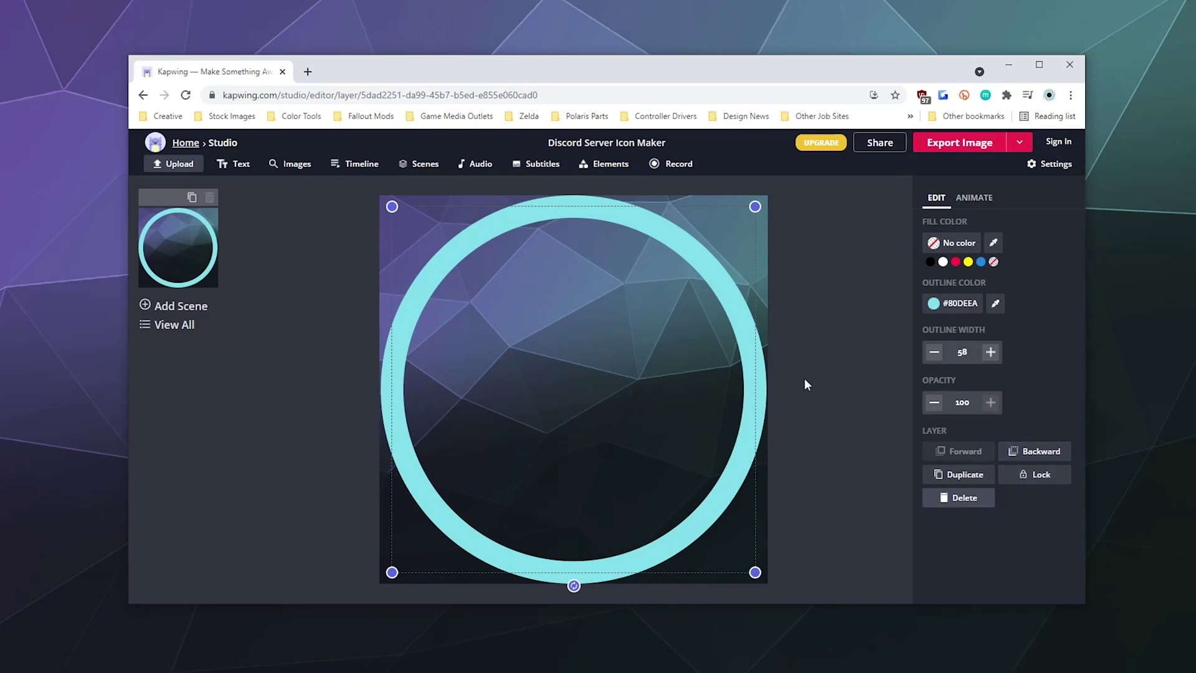
click(614, 169)
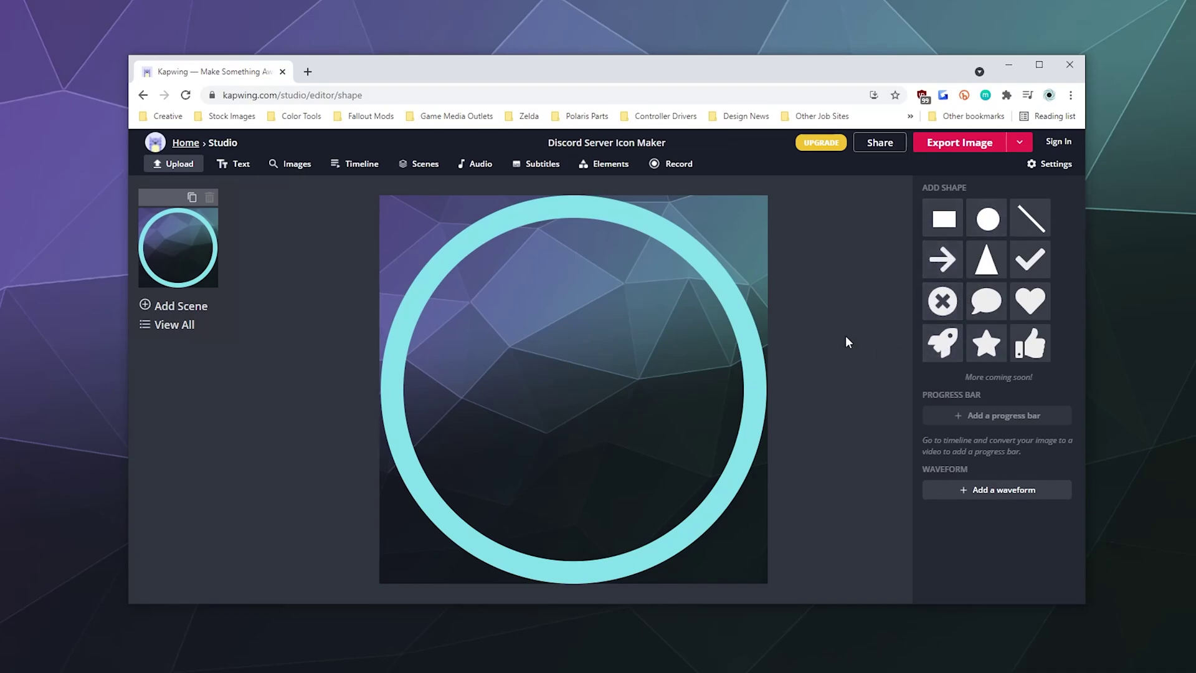
click(942, 342)
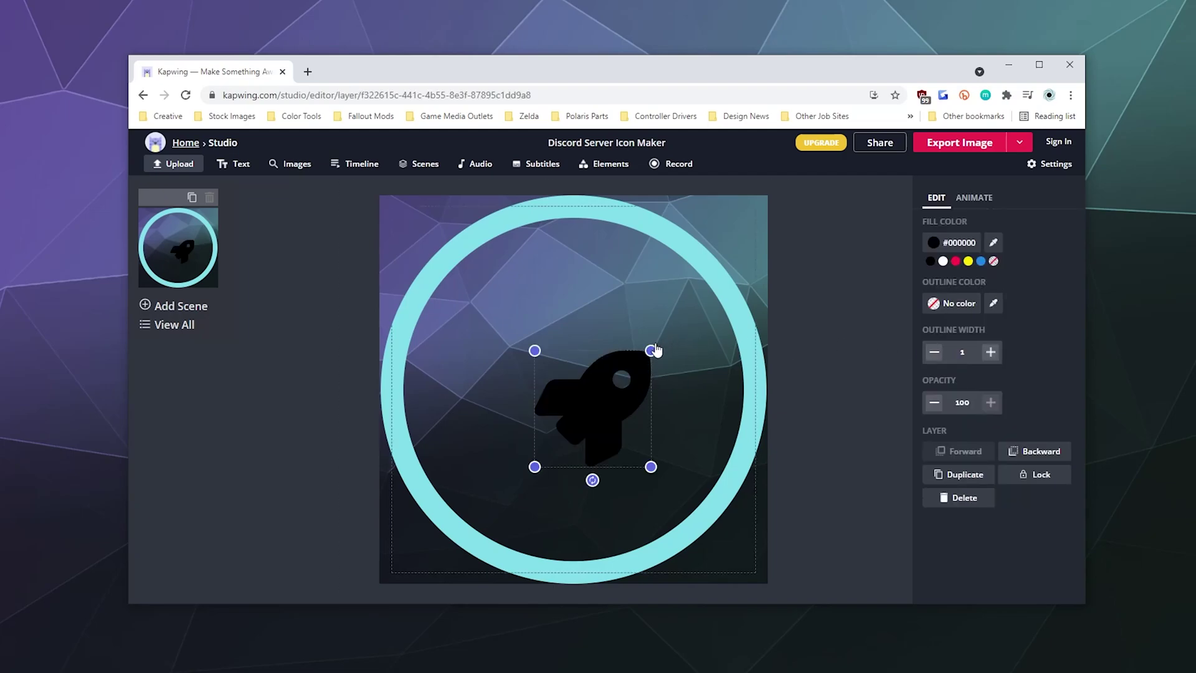
drag(650, 350, 777, 272)
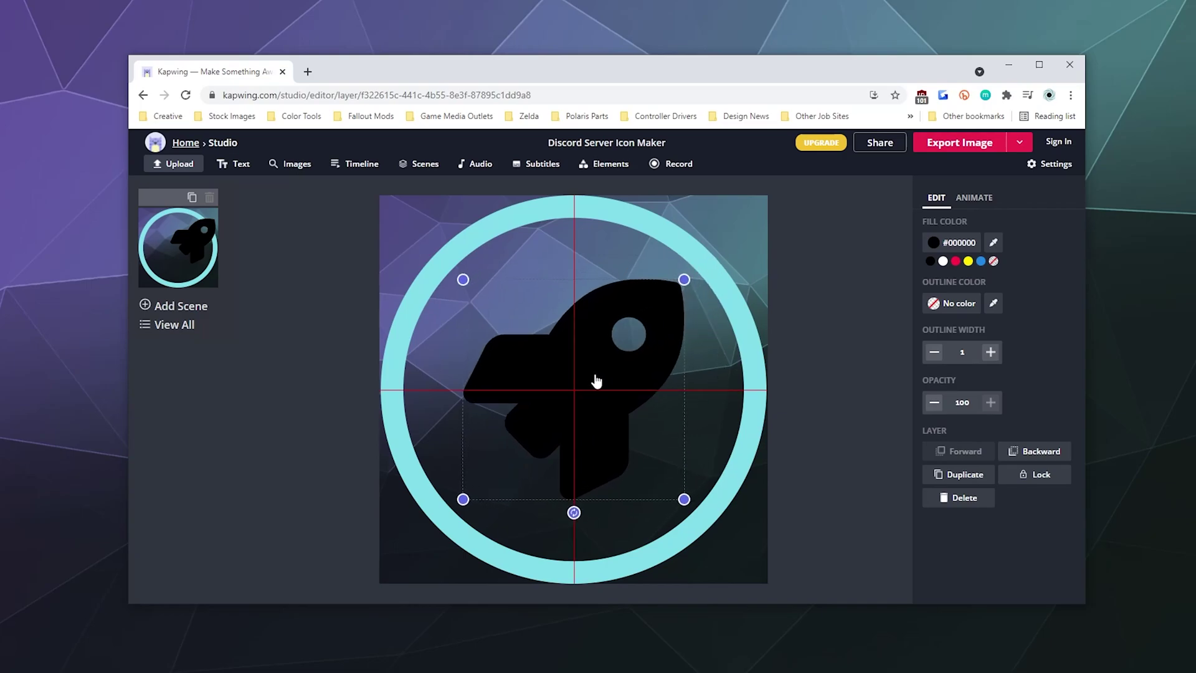
drag(666, 351, 585, 383)
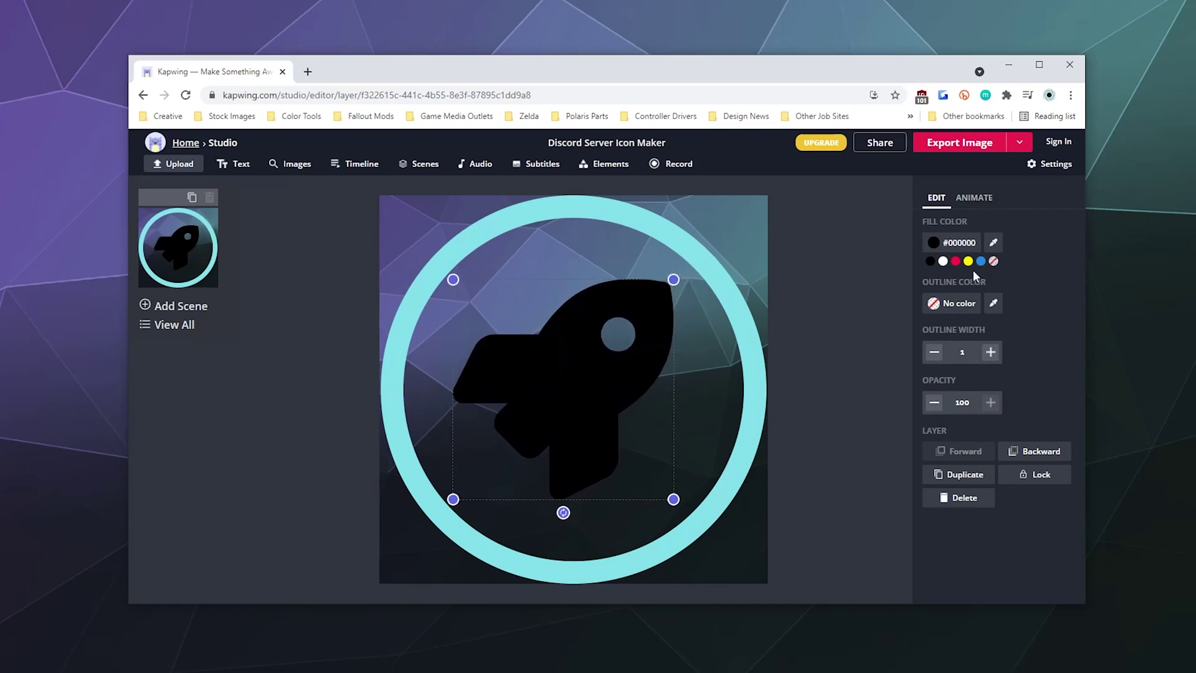
Fill the rocket with the ring's cyan using the eyedropper, then lock the background's proportions
click(993, 243)
click(726, 294)
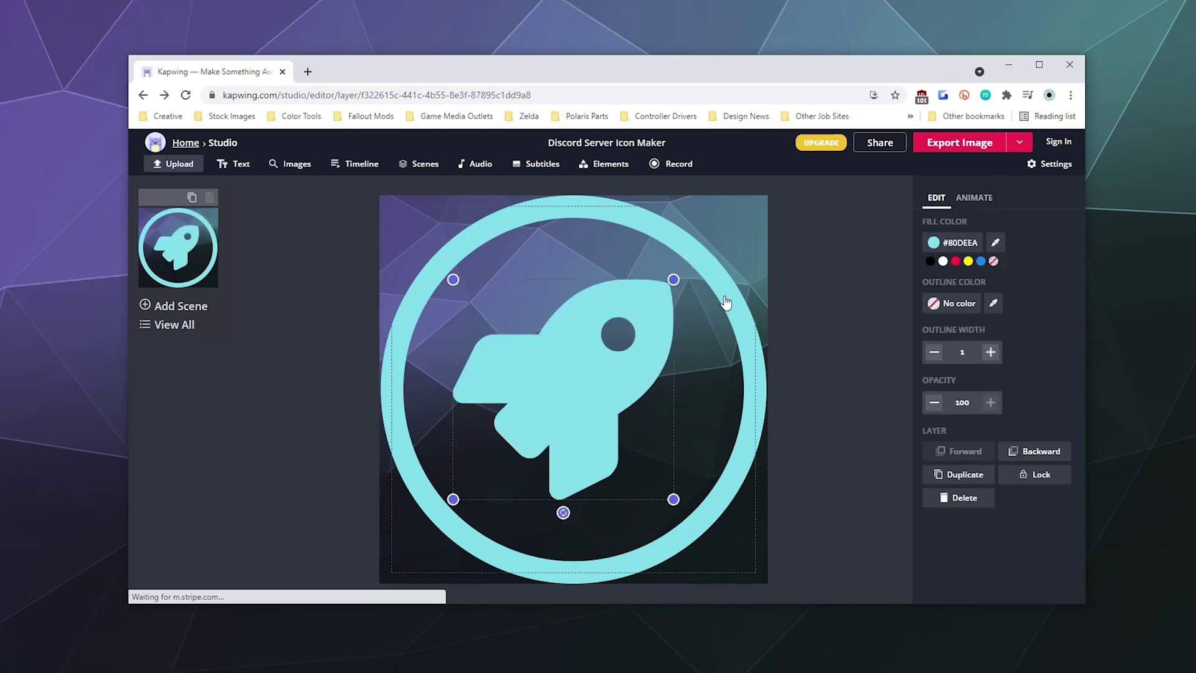
click(833, 346)
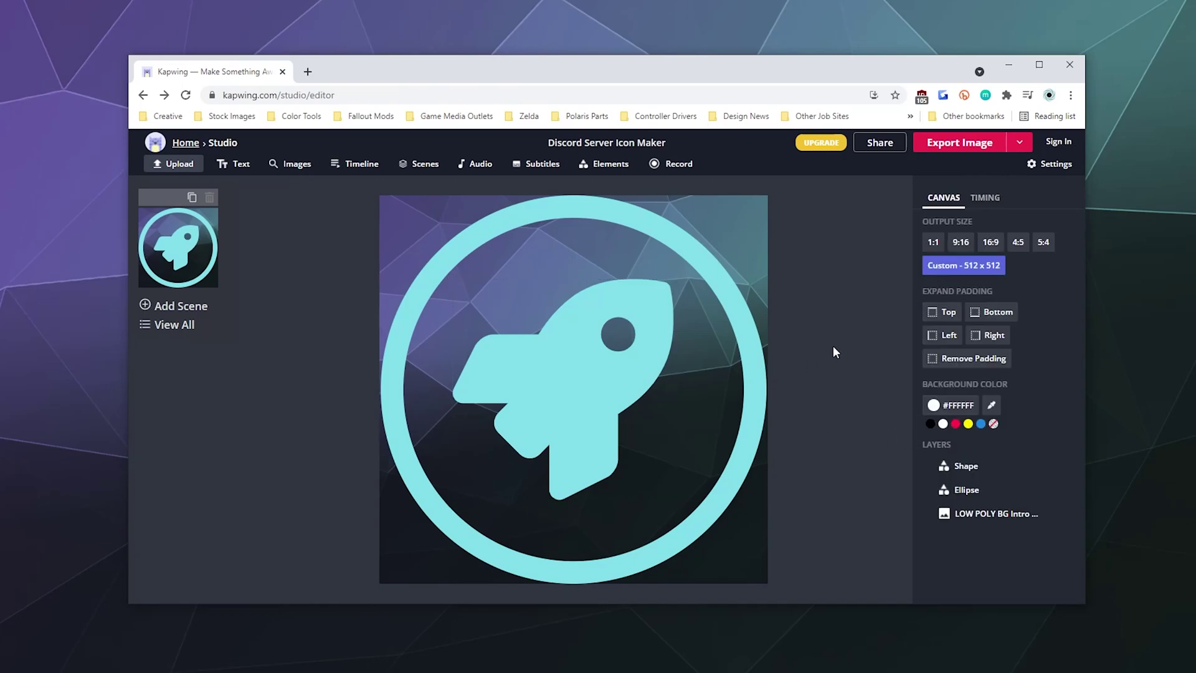
click(762, 382)
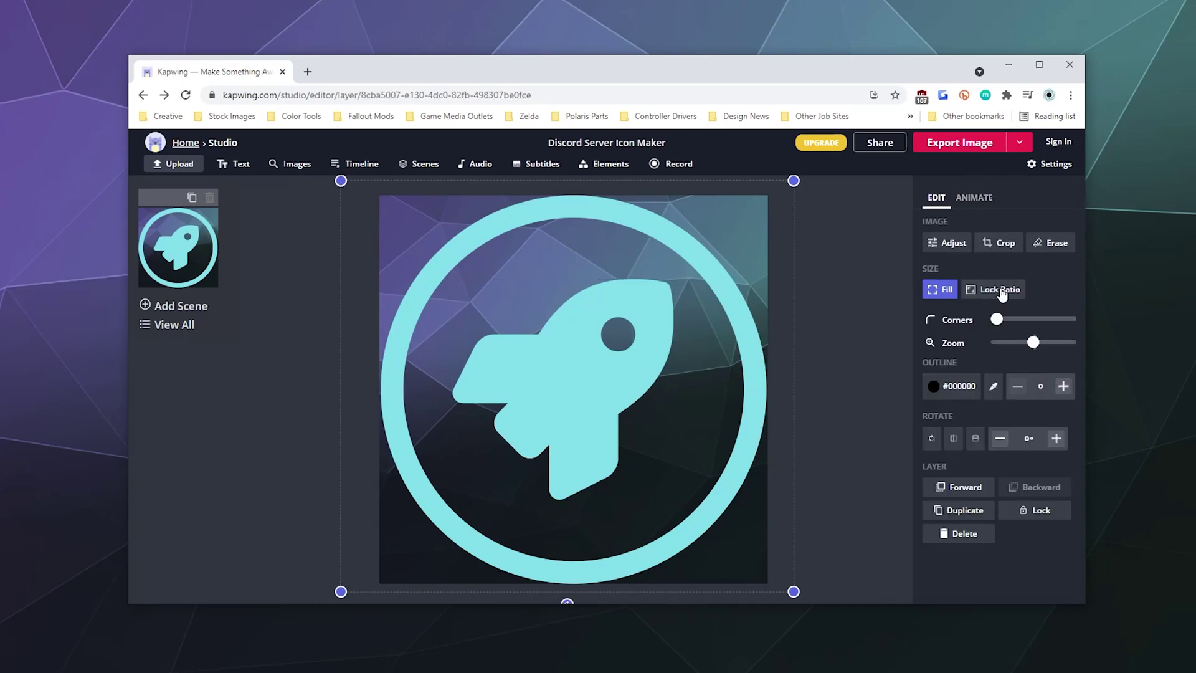
click(943, 291)
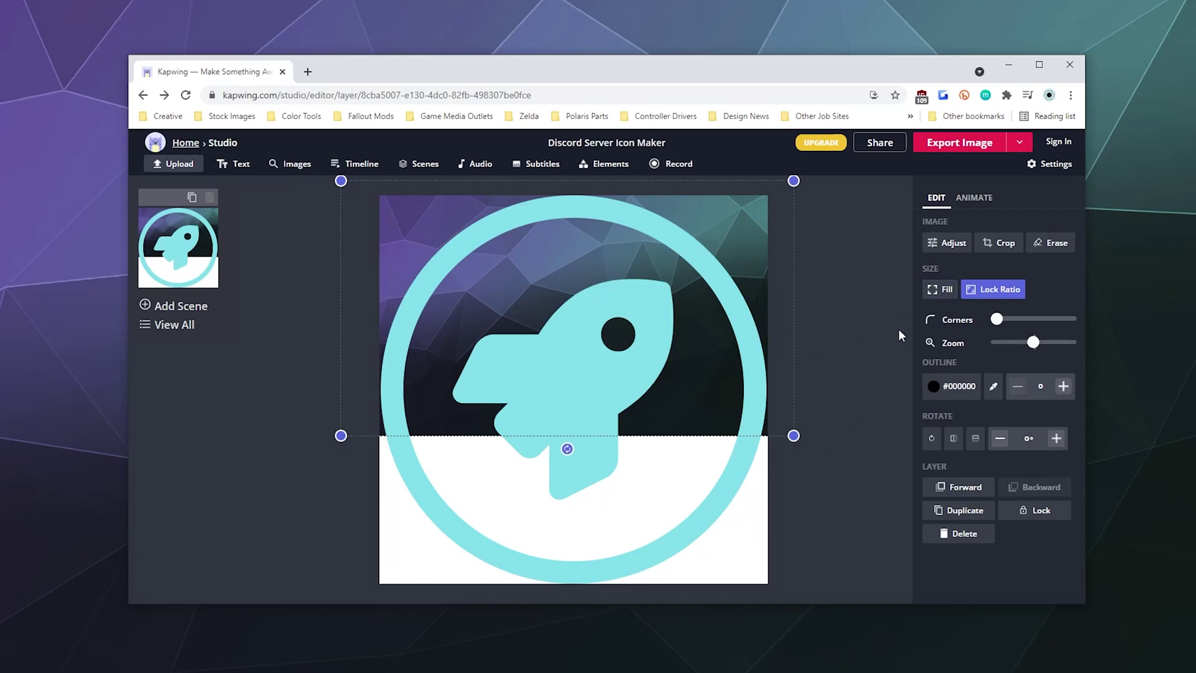
Undo the proportion lock so the background fills the canvas, and check the ring's outline colour
key(ctrl+z)
click(871, 328)
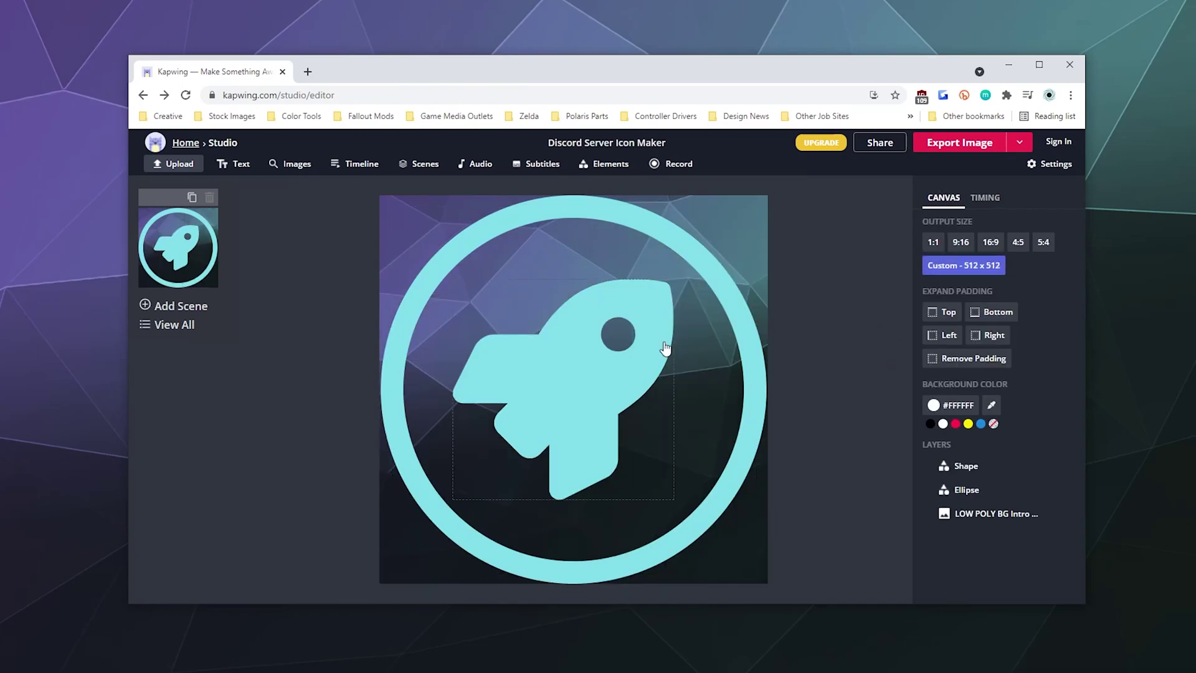
click(735, 314)
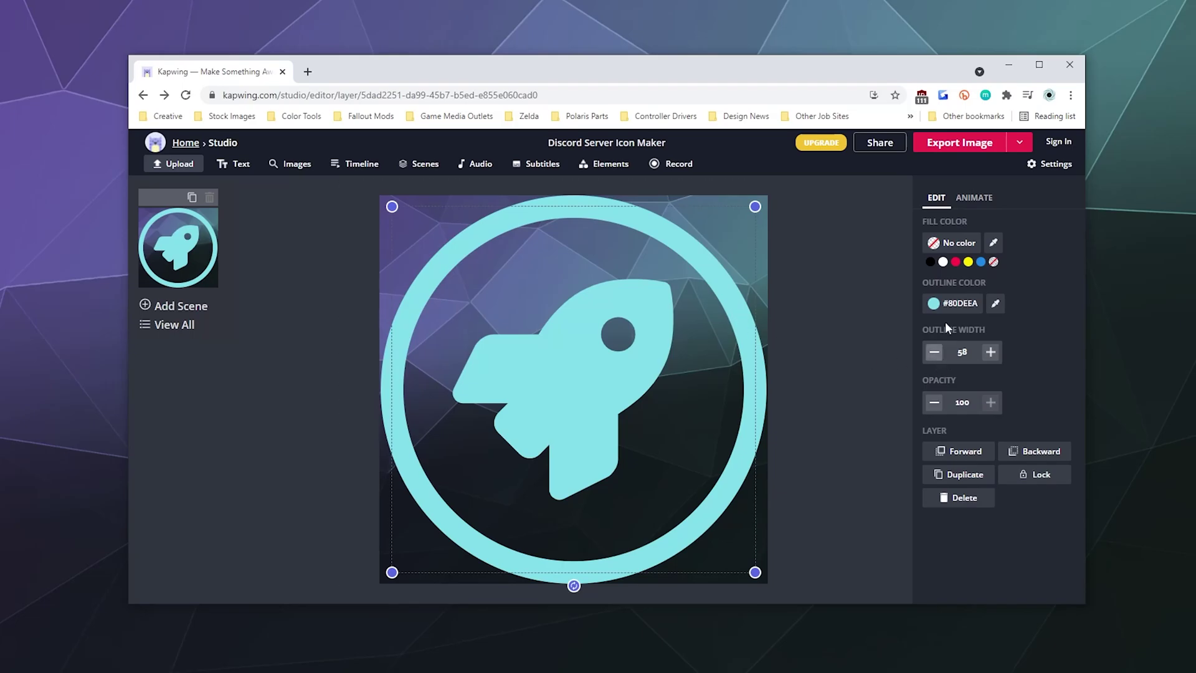
click(948, 305)
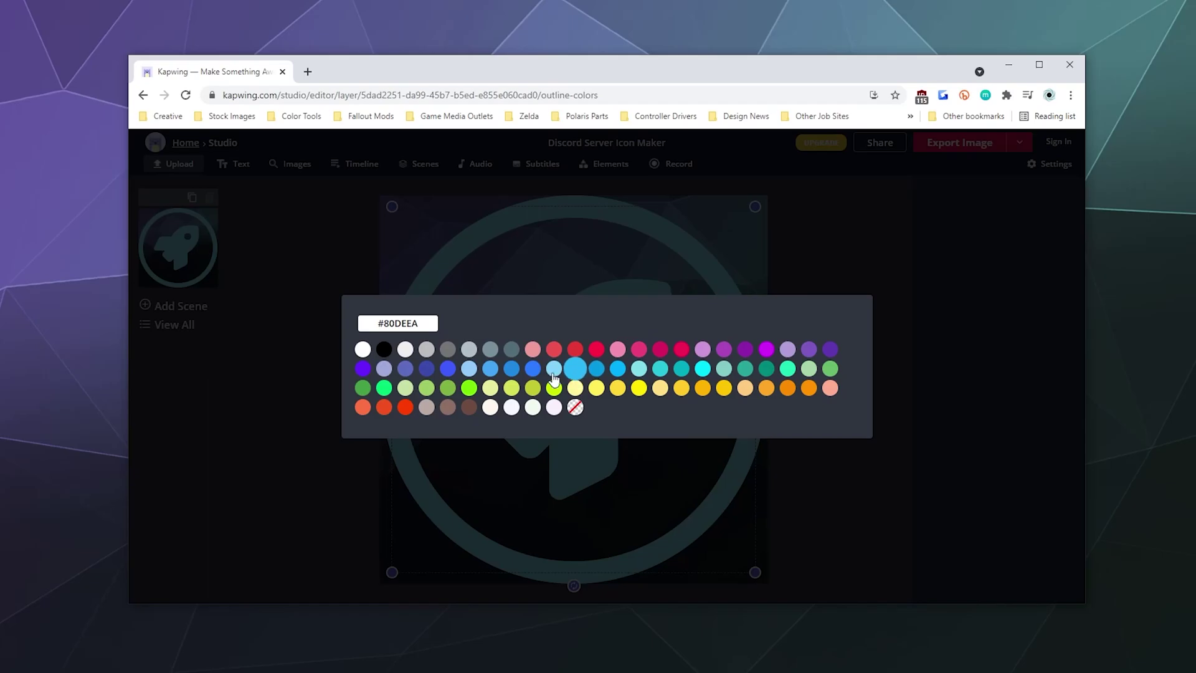
key(Escape)
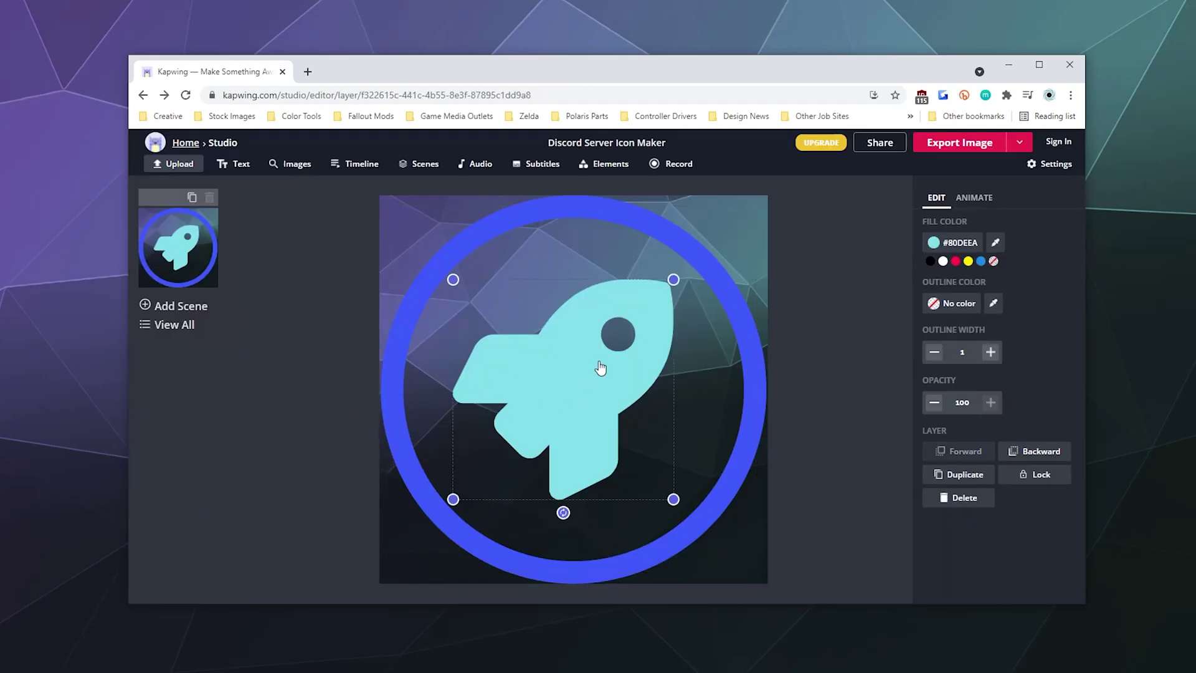
Recolour the rocket white, then violet, and select it on the canvas
click(943, 261)
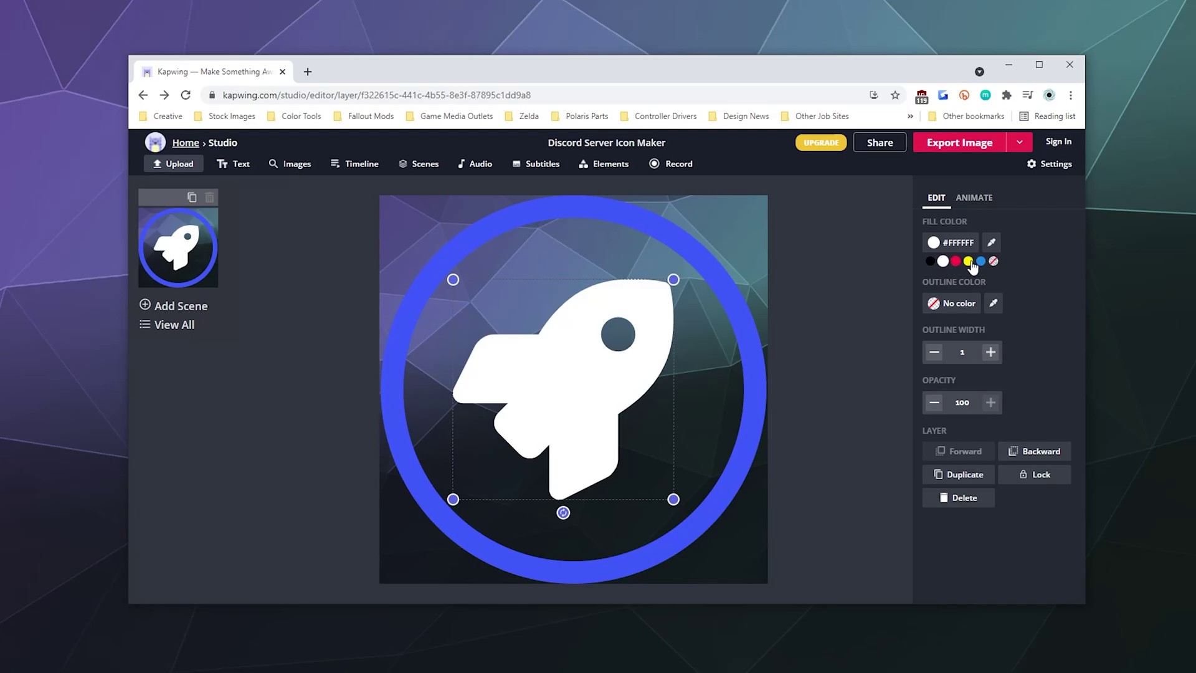
click(949, 243)
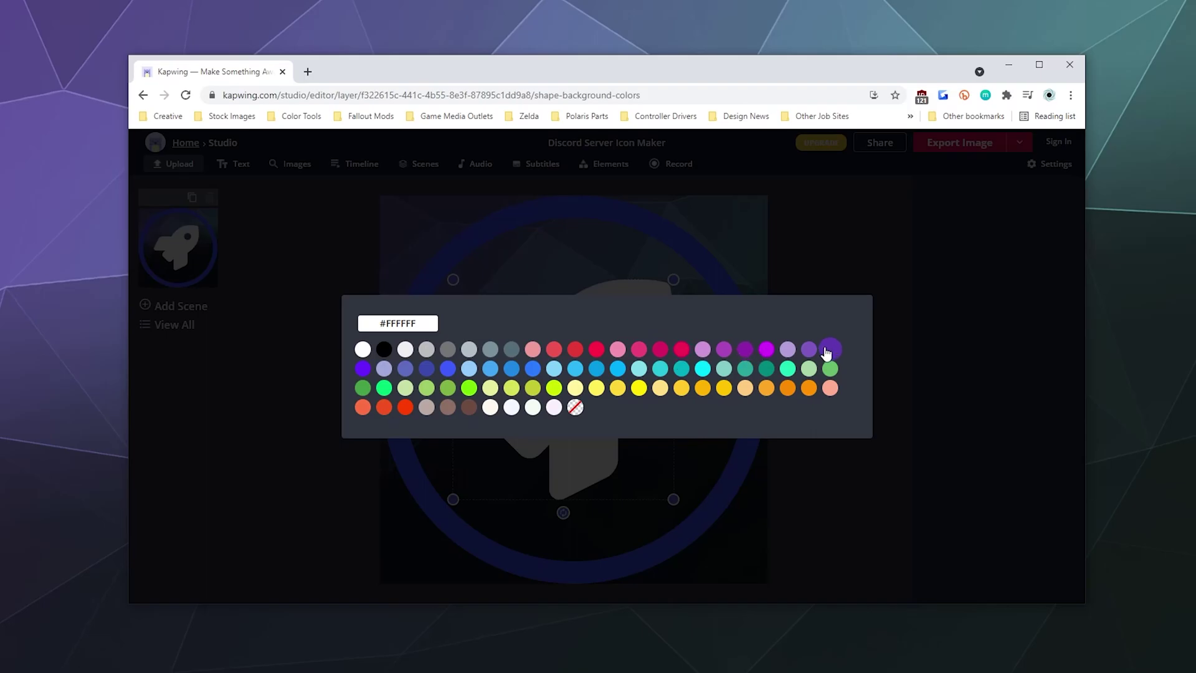
click(363, 368)
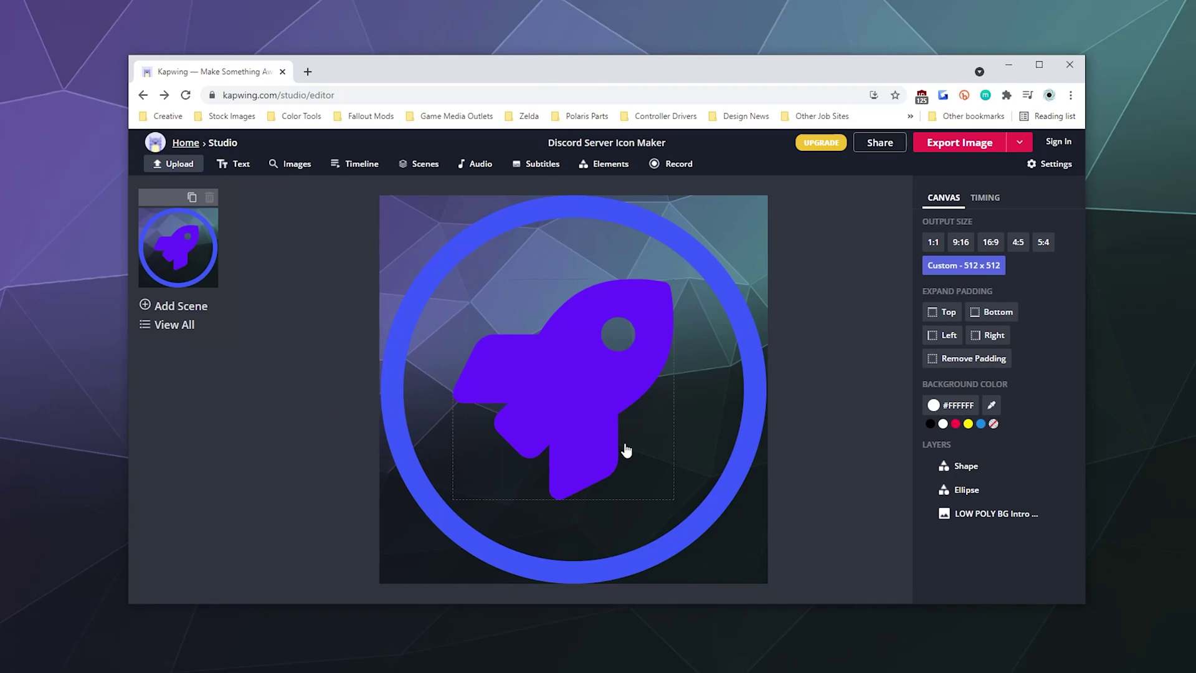
drag(598, 448, 589, 442)
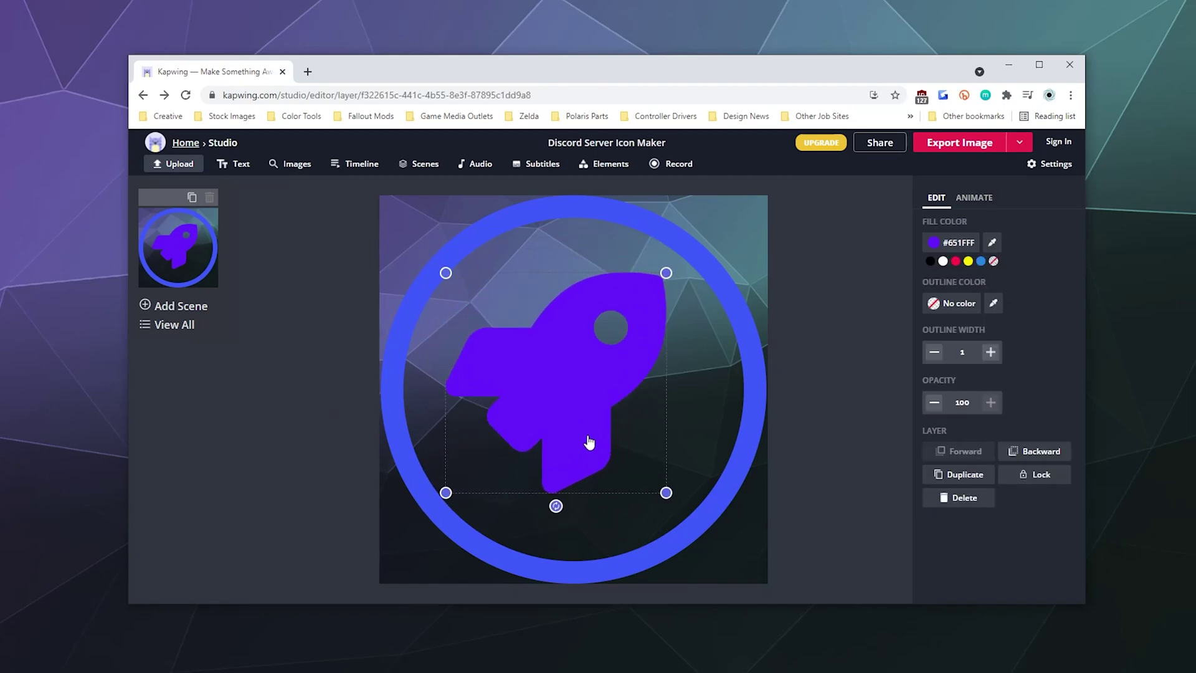
Delete the rocket and add a centred text layer in Bebas Neue, after trying Impact
click(965, 498)
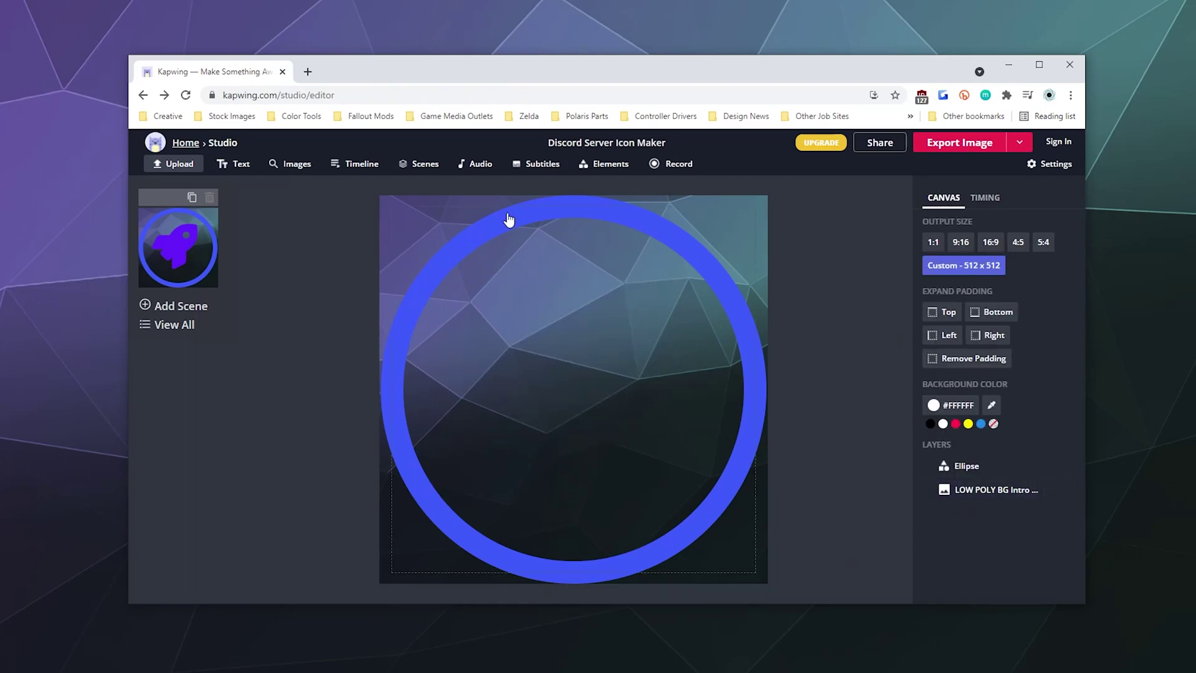
click(233, 173)
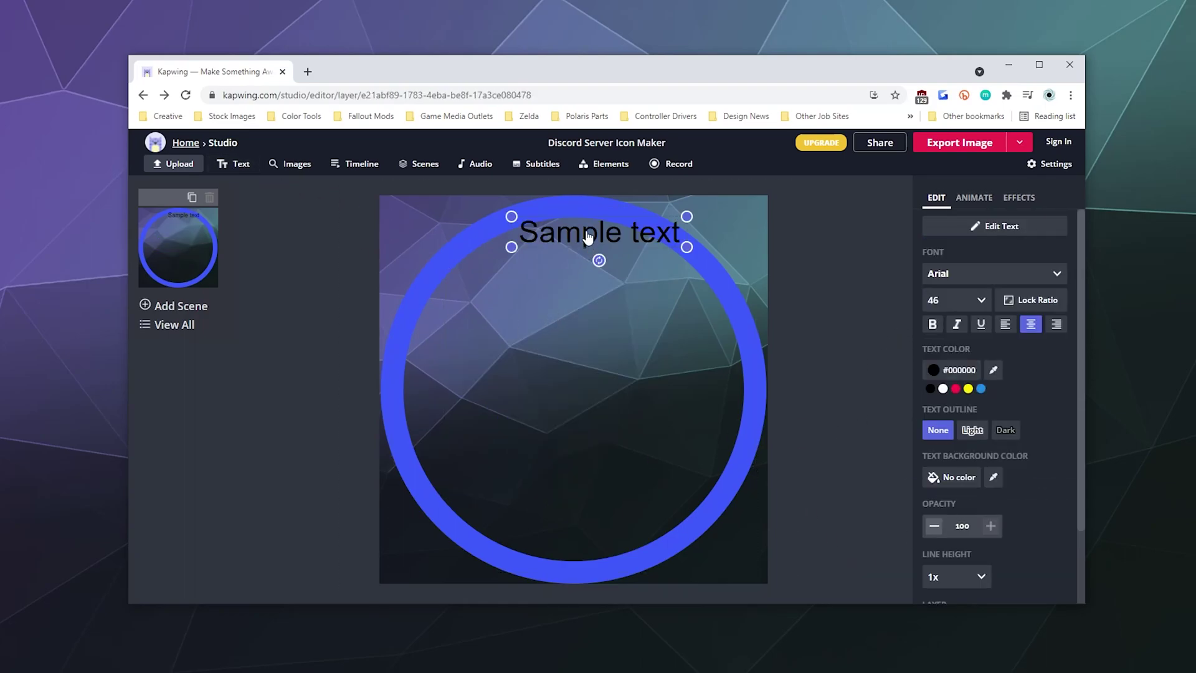
drag(558, 238, 551, 364)
click(1045, 276)
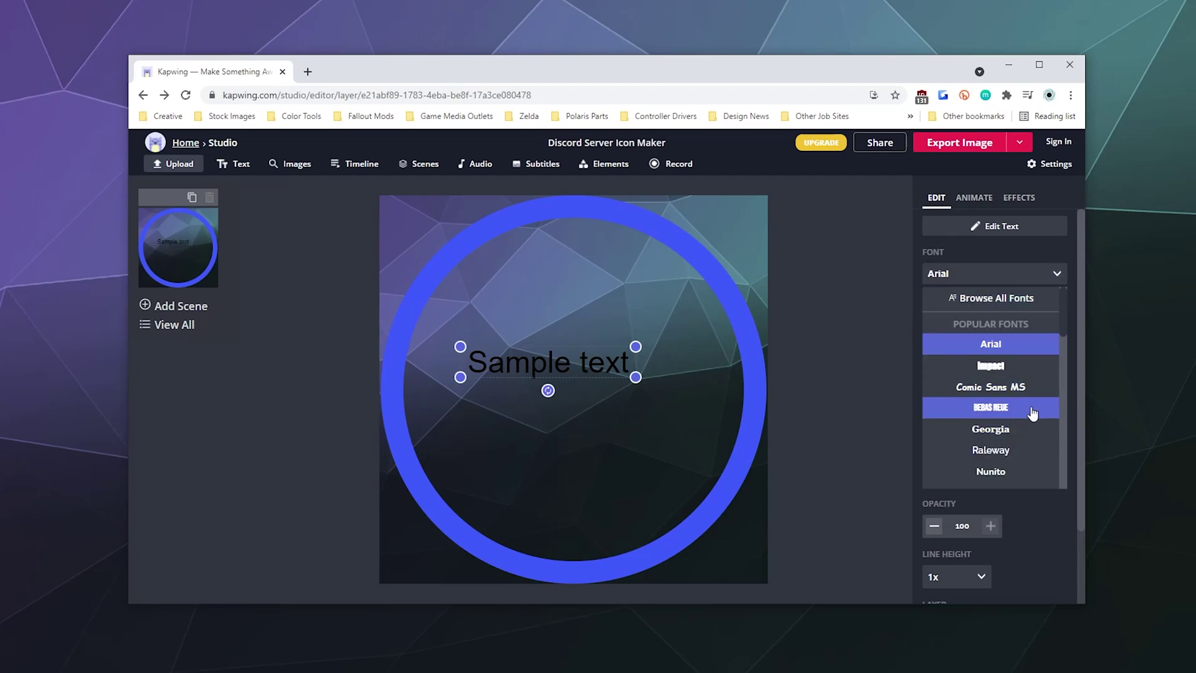
click(1018, 375)
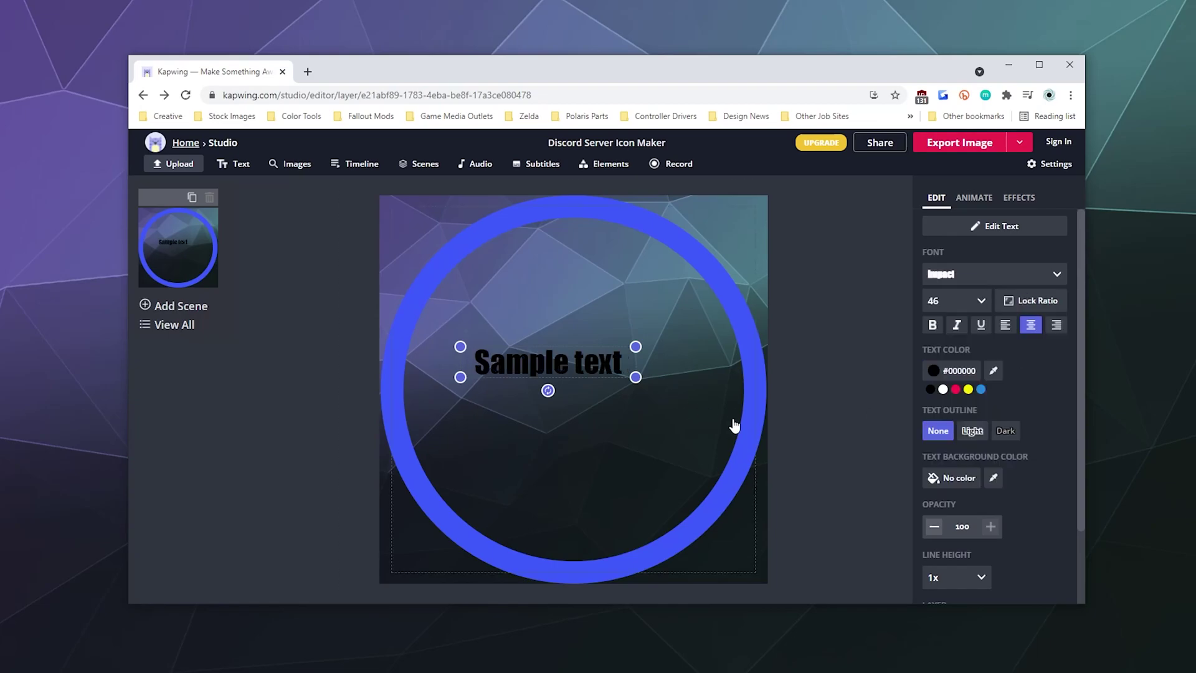
click(1037, 274)
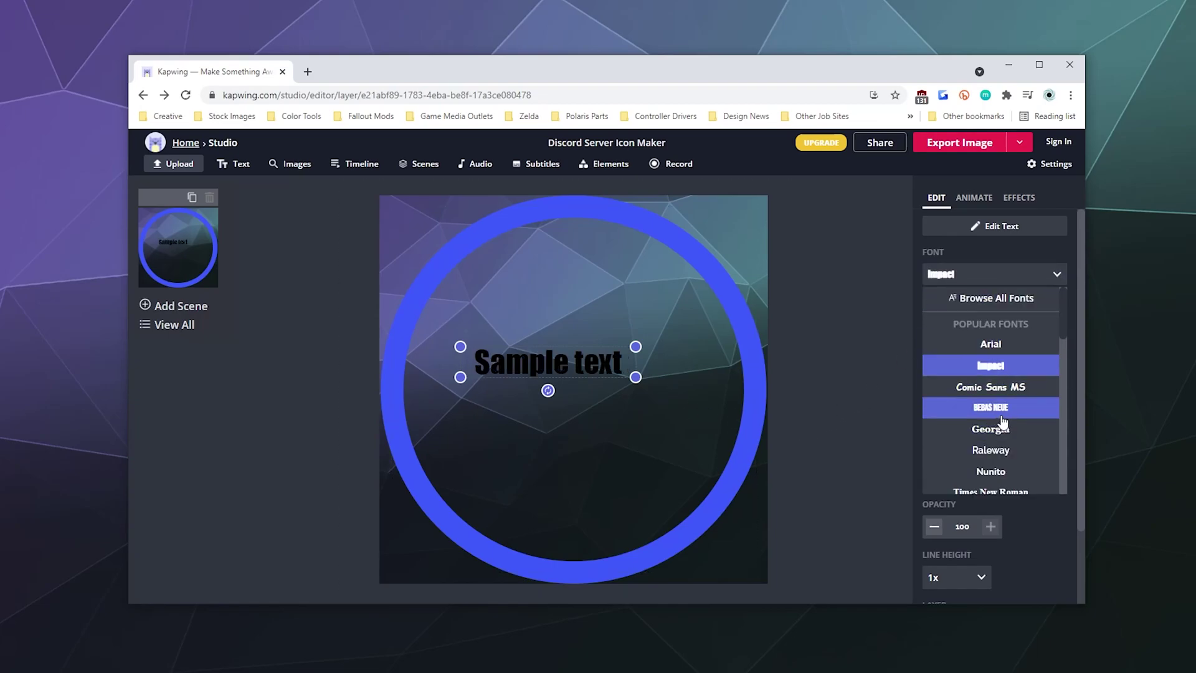
scroll(996, 374, down, 2)
scroll(1005, 412, down, 2)
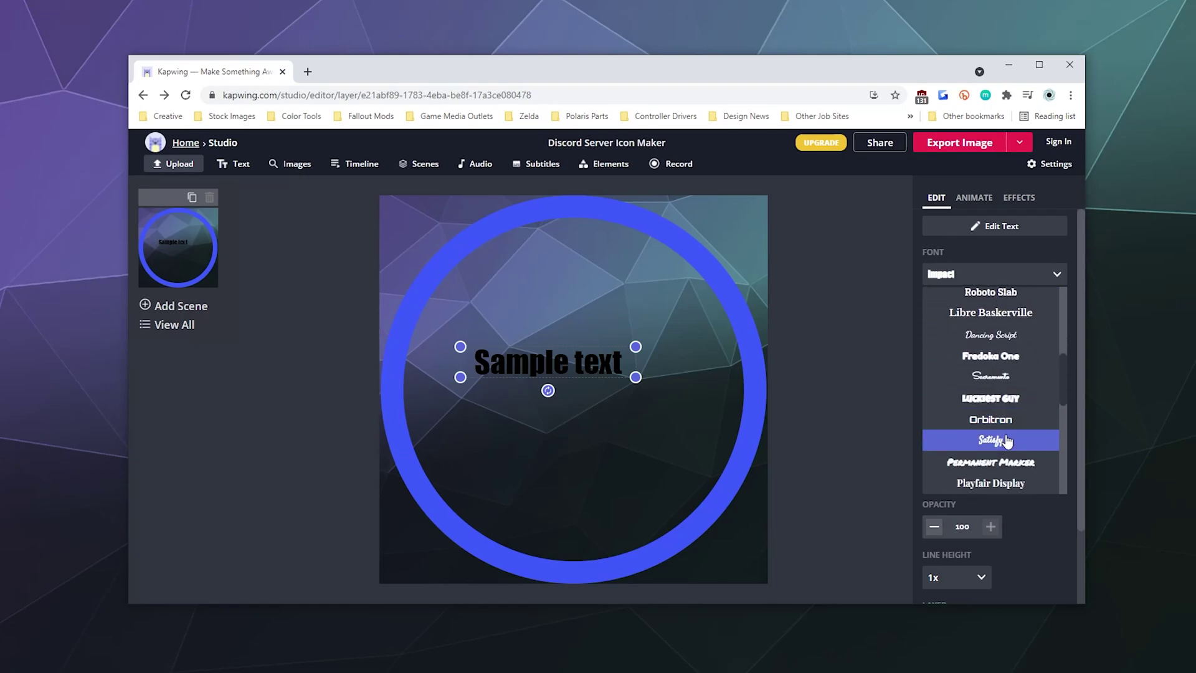
scroll(1010, 438, up, 4)
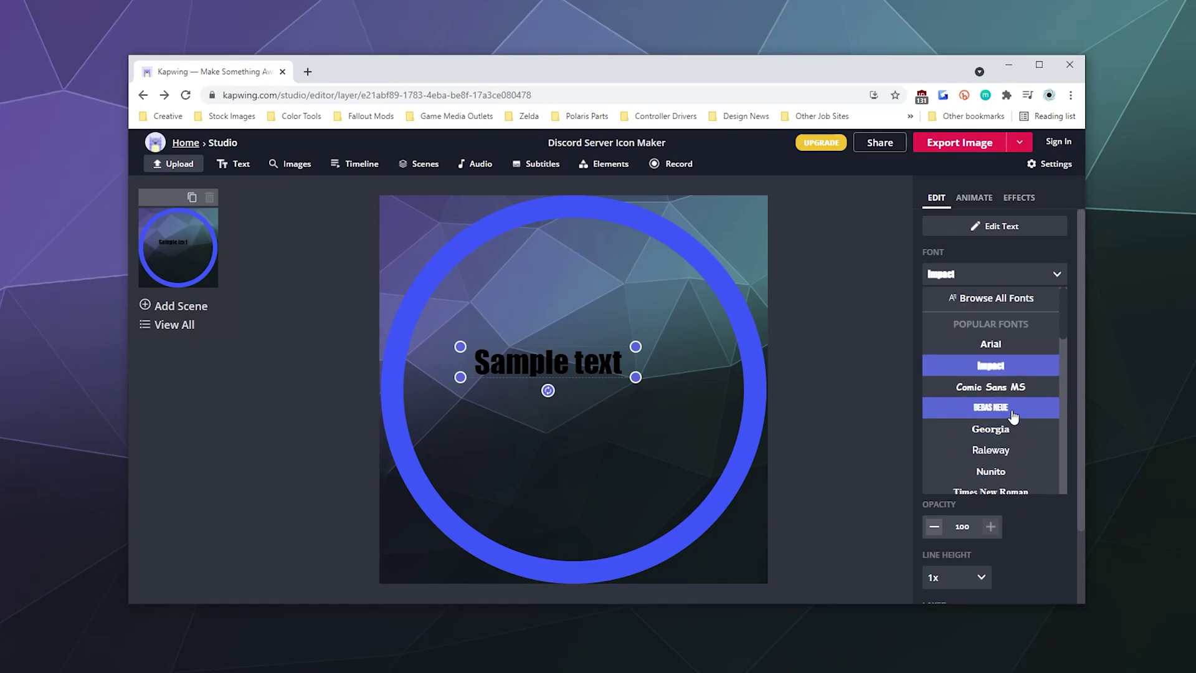
click(1011, 409)
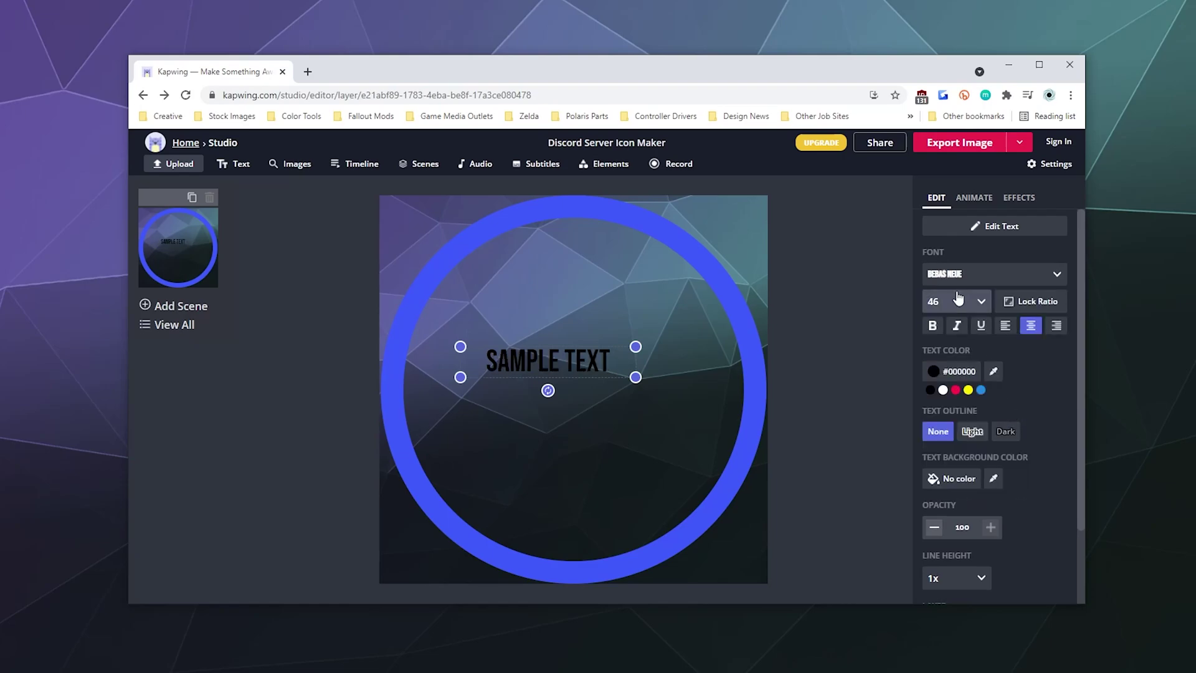
Replace the sample text with CT
double_click(565, 371)
key(ctrl+a)
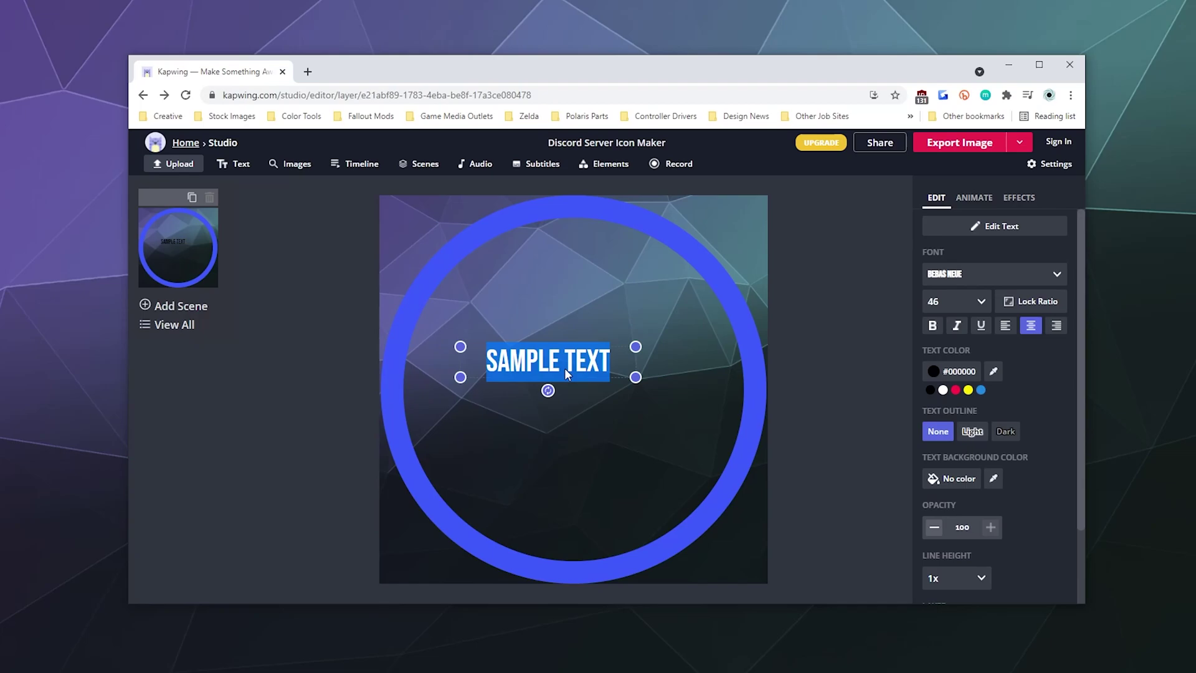
text(CT)
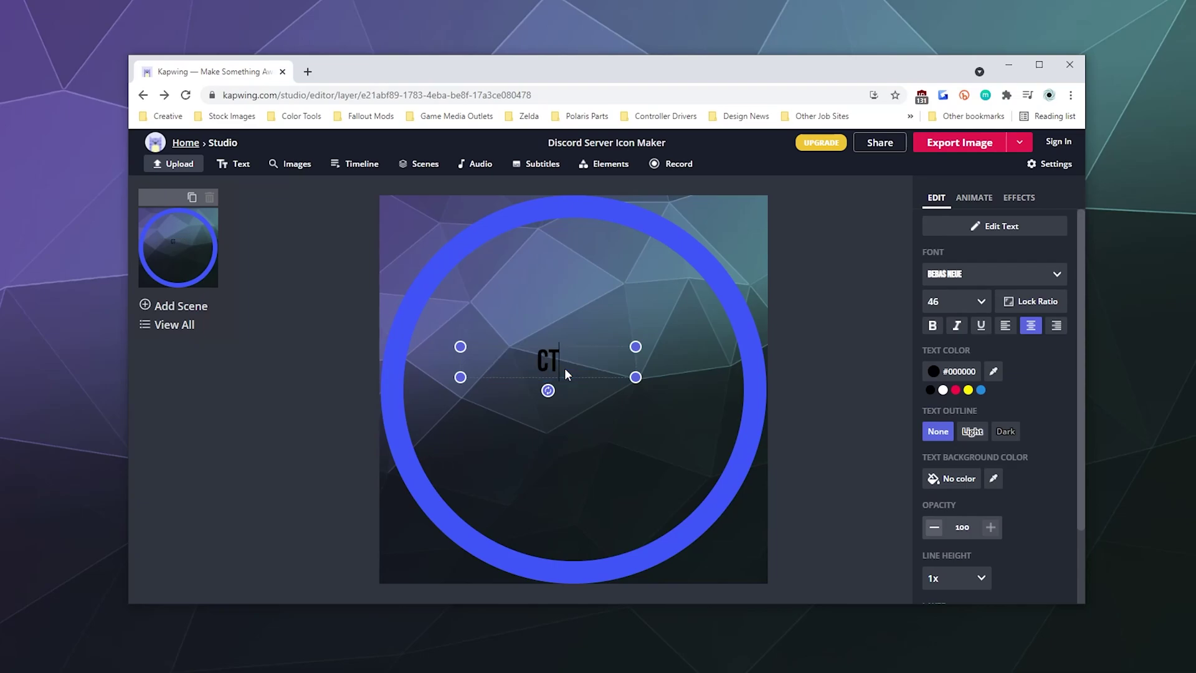
double_click(542, 362)
Make the CT text blue and move it to the centre of the ring
click(982, 391)
mouse_move(630, 371)
mouse_down()
mouse_move(631, 457)
mouse_move(953, 614)
mouse_up()
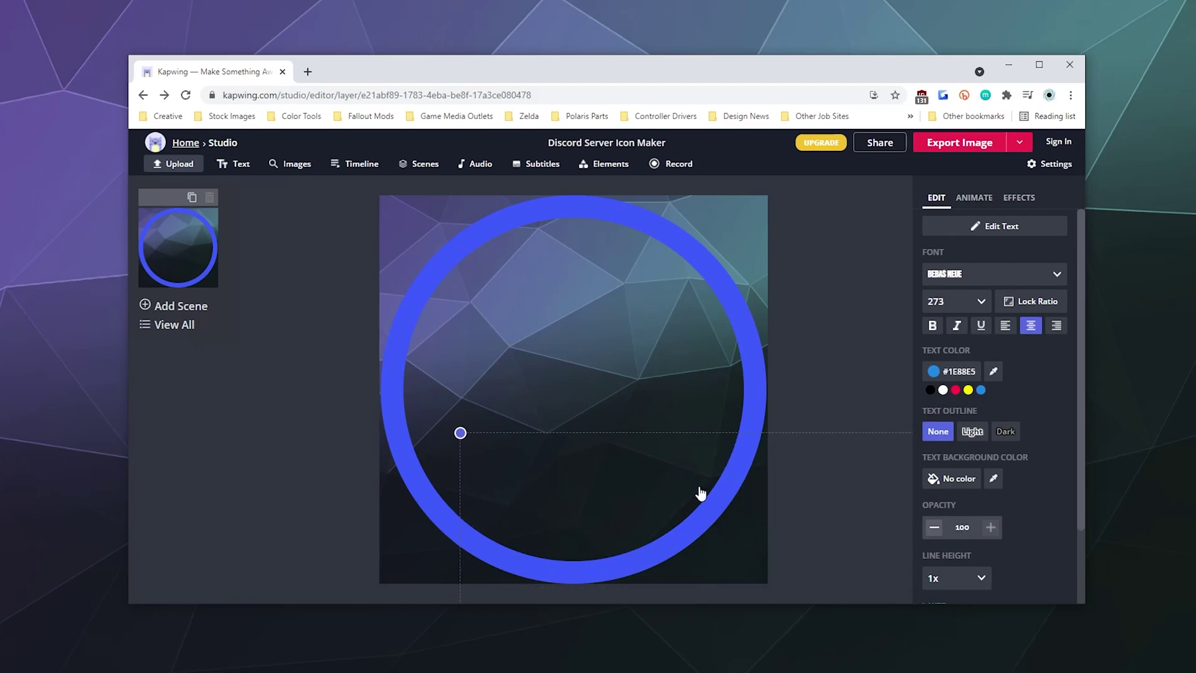
drag(701, 493, 291, 353)
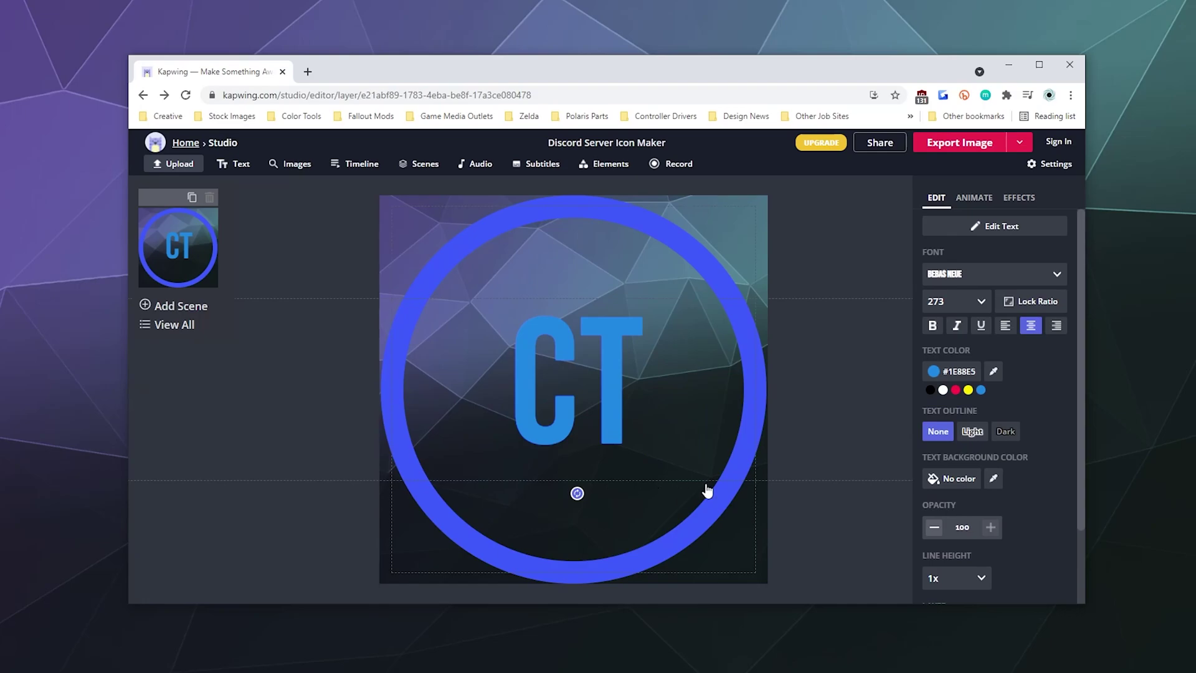
mouse_move(577, 408)
mouse_down()
mouse_move(606, 388)
mouse_move(572, 409)
mouse_up()
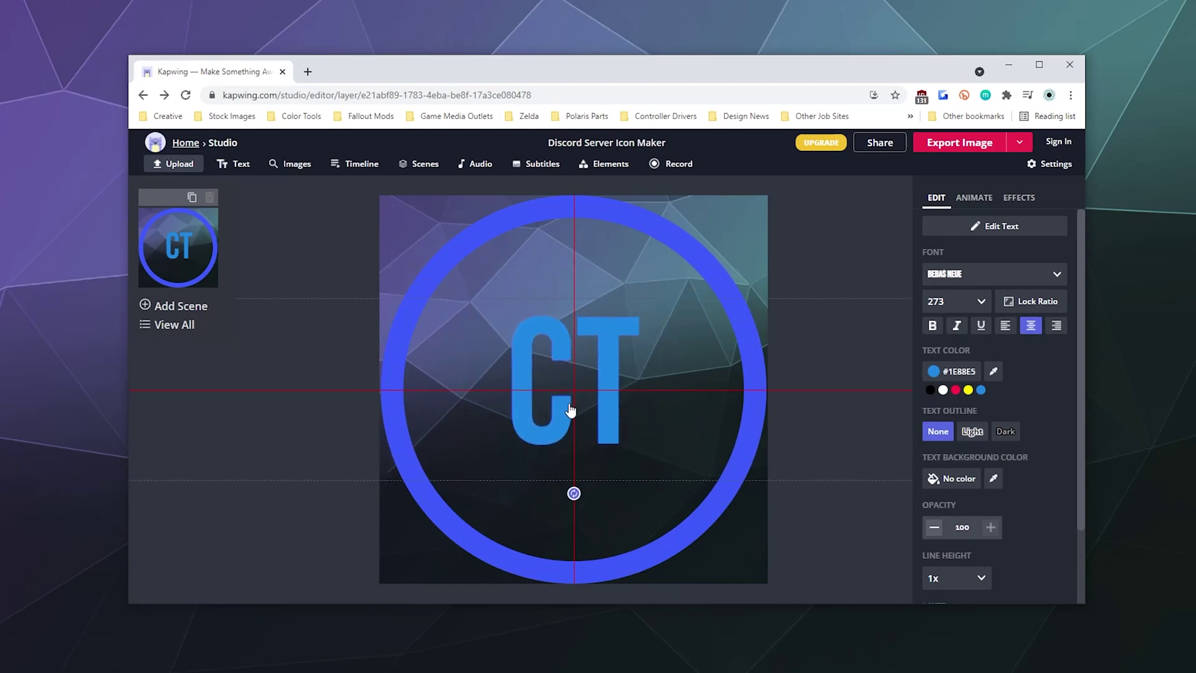
scroll(1011, 374, down, 2)
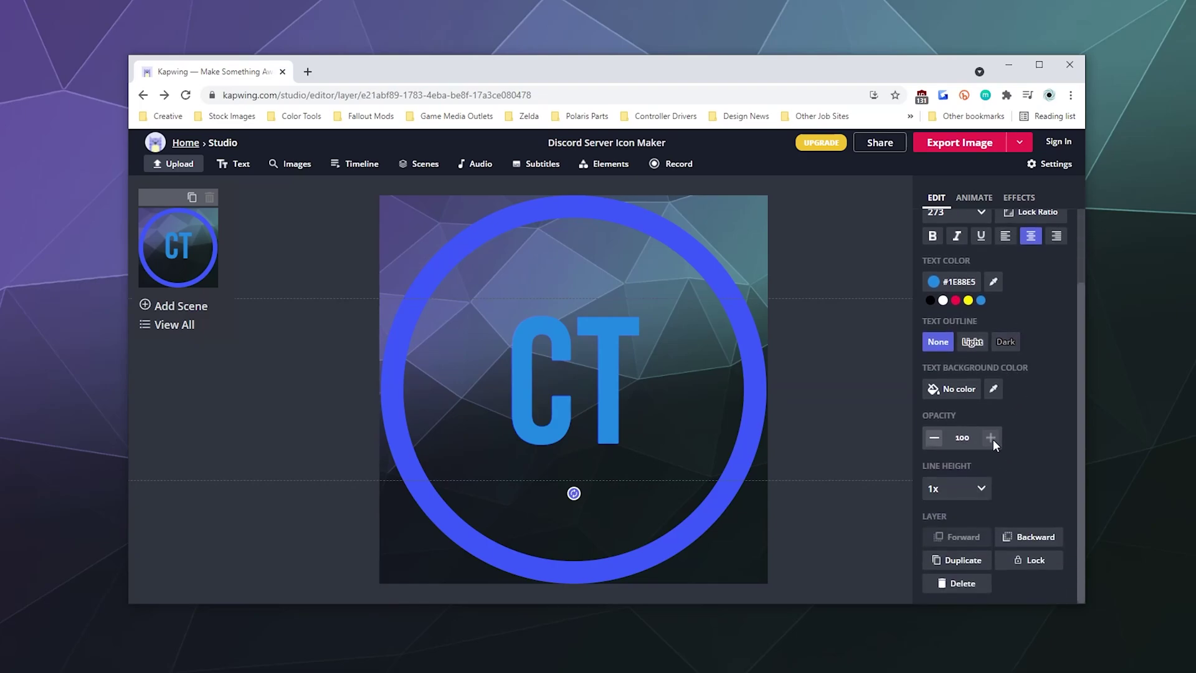
scroll(1008, 427, up, 2)
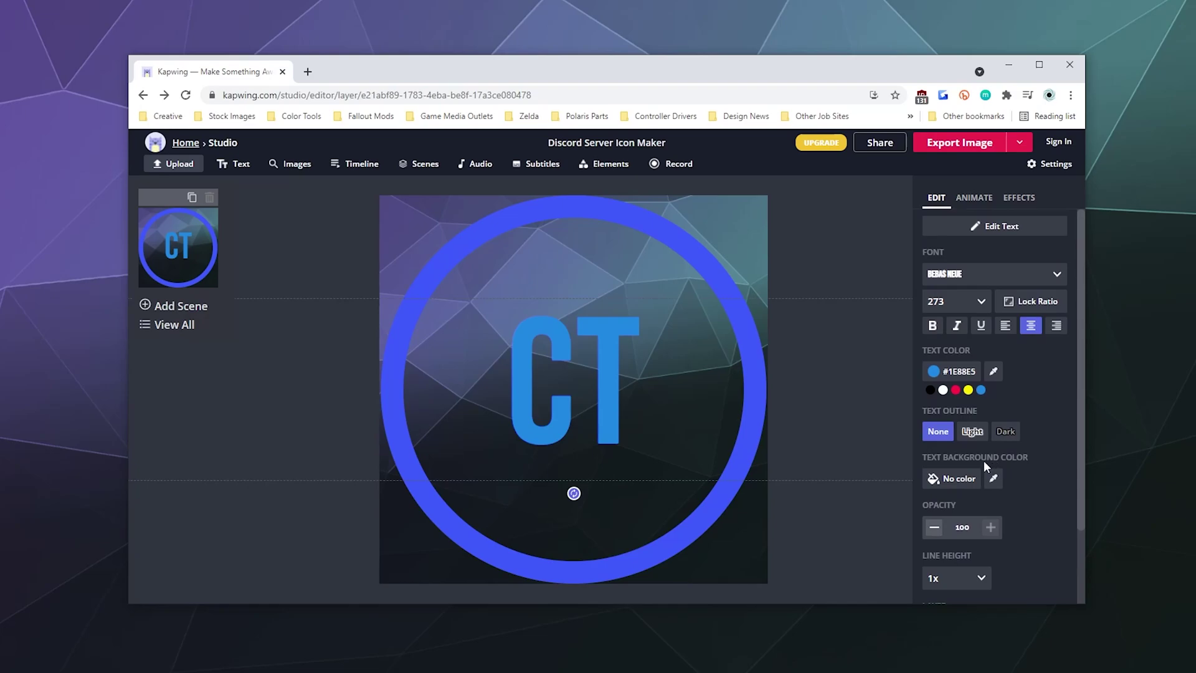
Set the CT text size to 150 and bring it back to the canvas centre
click(971, 301)
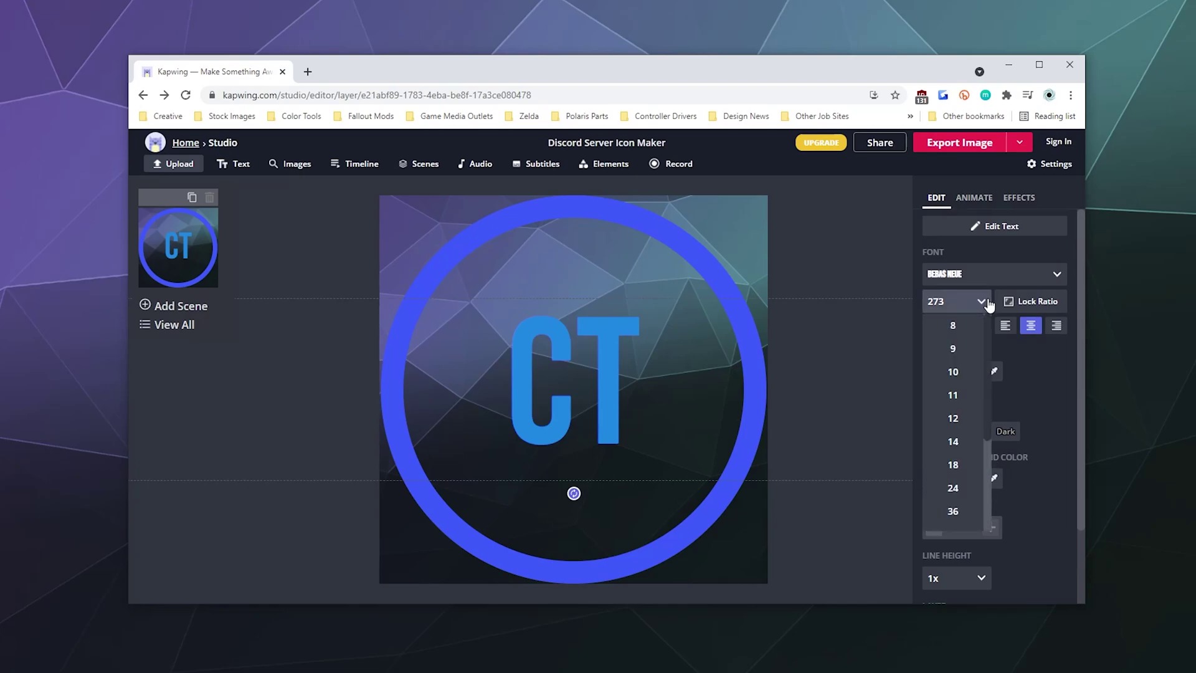
scroll(972, 429, down, 1)
scroll(972, 429, down, 1)
click(954, 519)
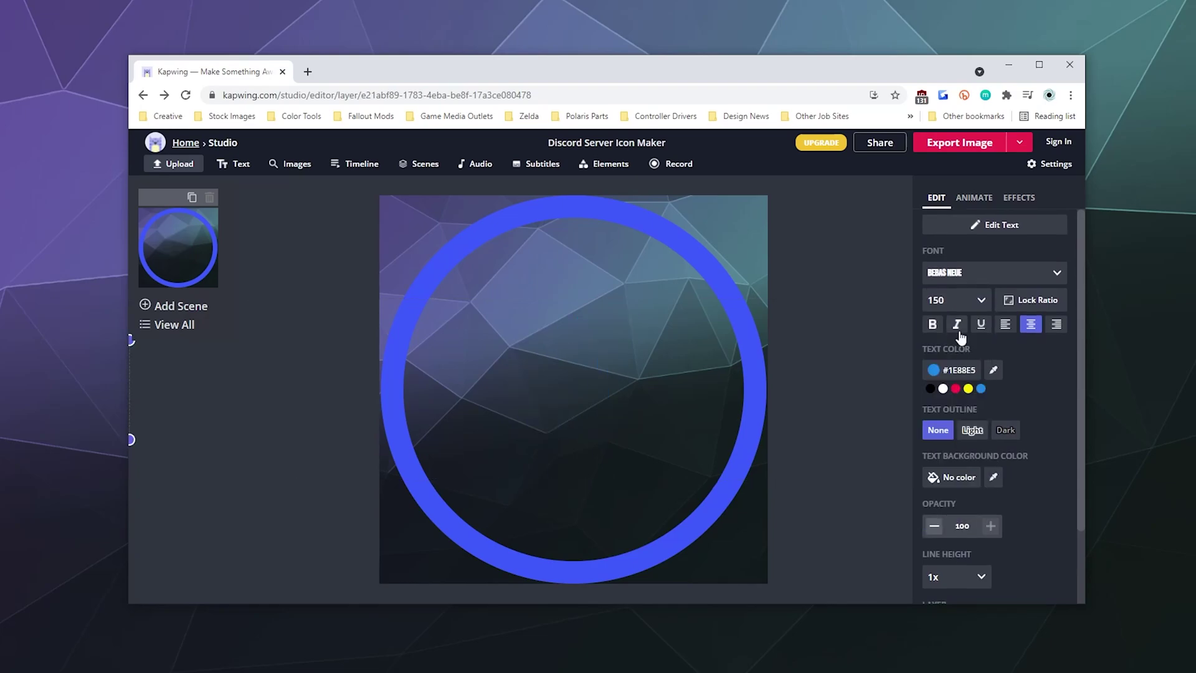
click(935, 300)
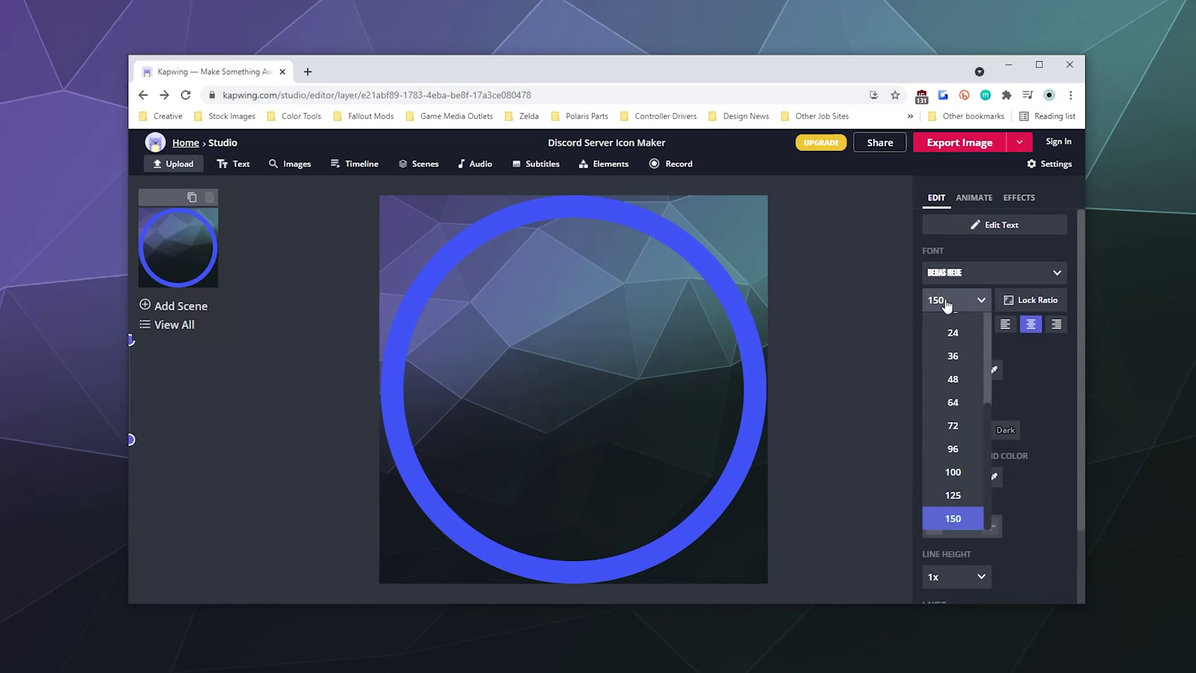
click(277, 418)
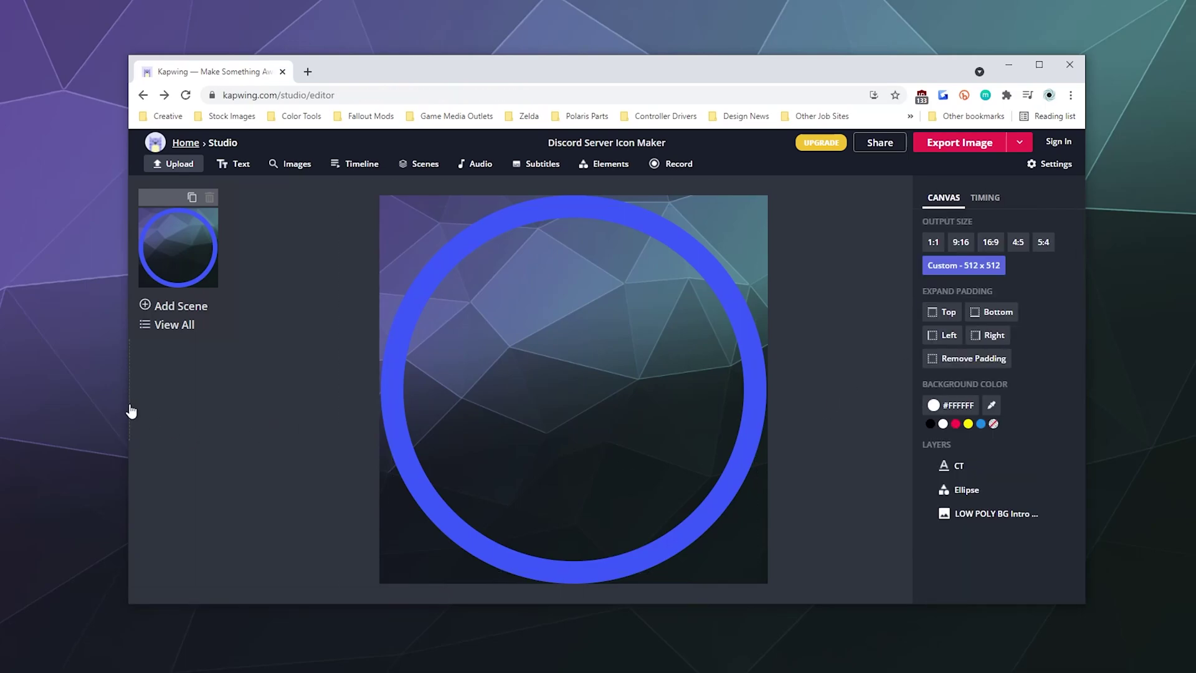
drag(131, 409, 611, 398)
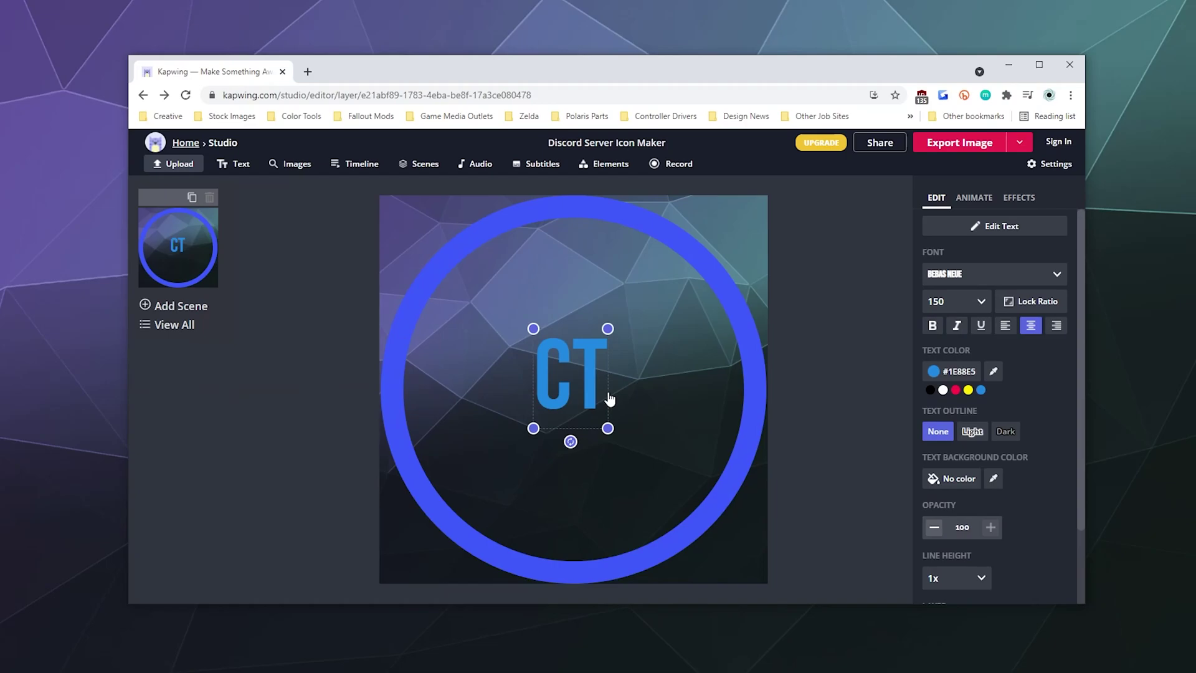
click(954, 309)
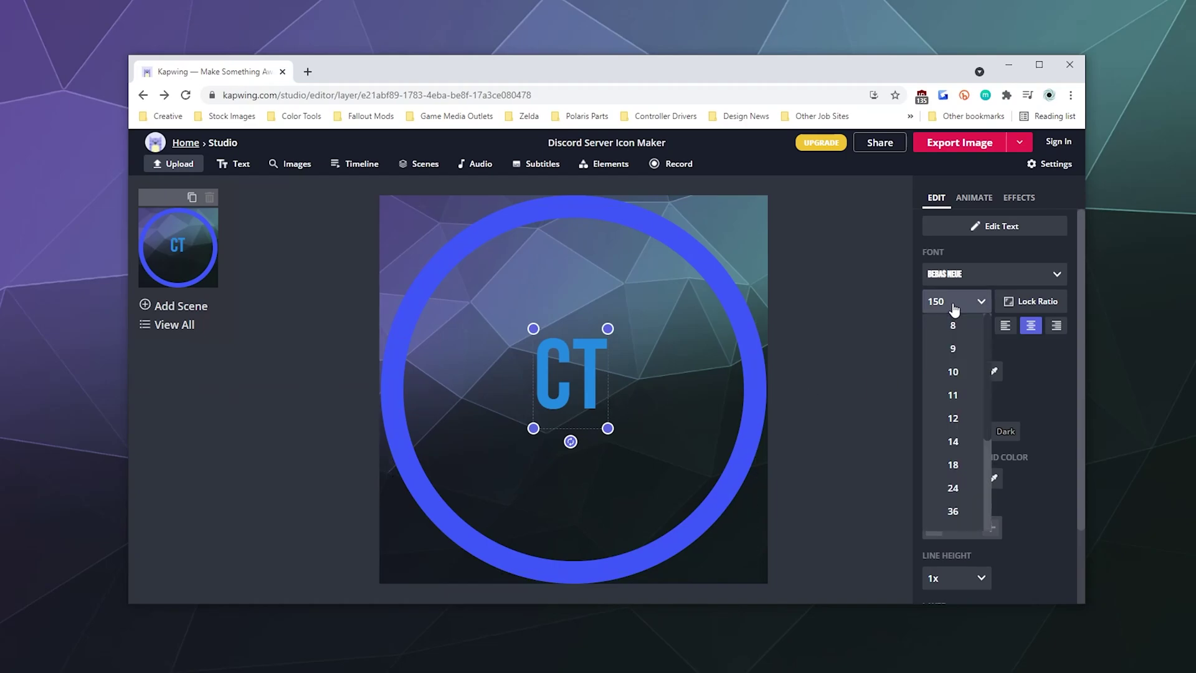
click(953, 309)
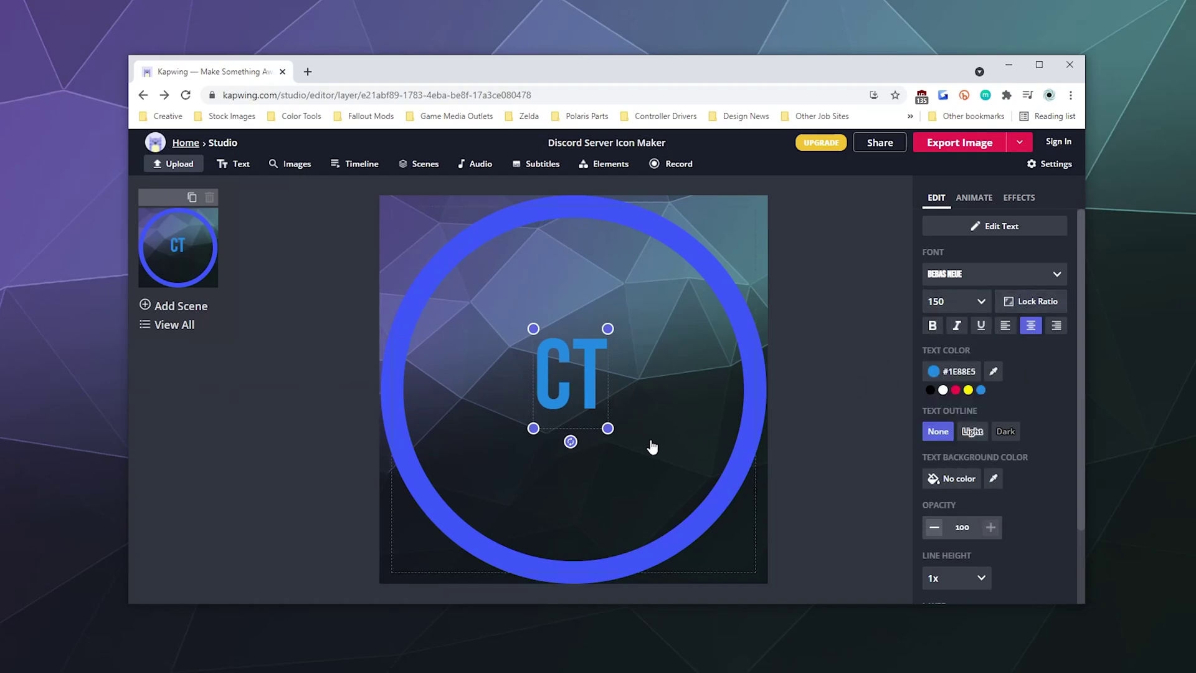
Enlarge the CT text to fill the ring and centre it
drag(607, 429, 780, 570)
drag(736, 451, 625, 389)
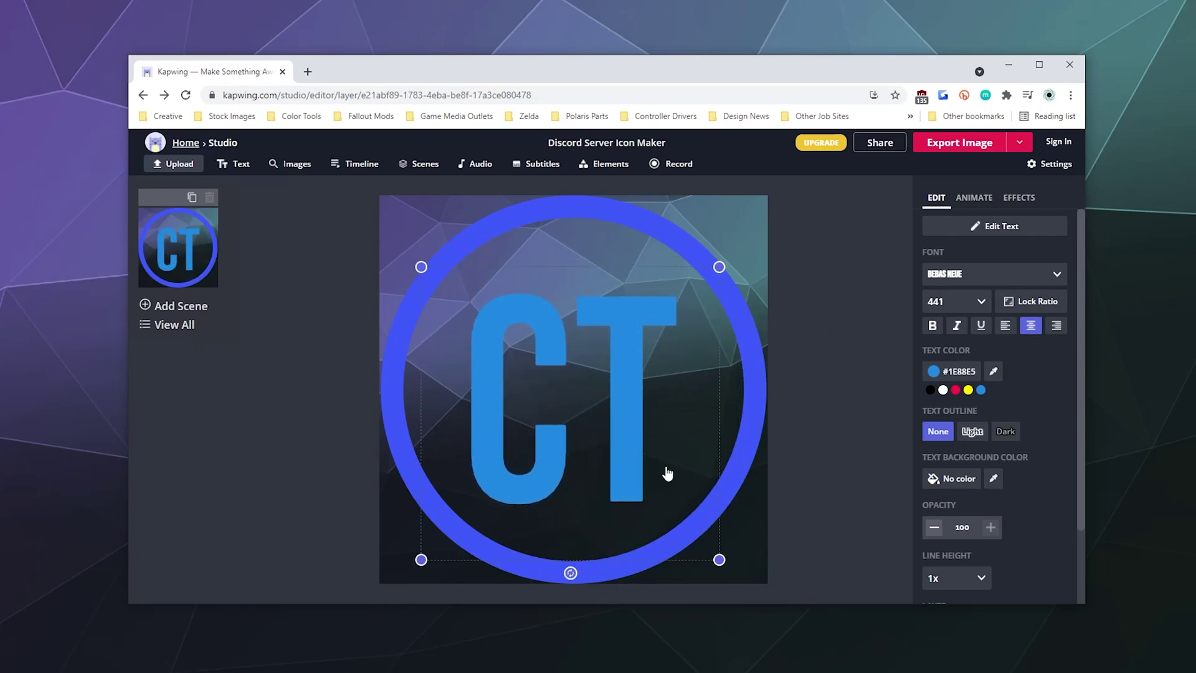
click(1017, 197)
Swap the CT drop shadow for a slight blur and nudge the text upward
click(987, 242)
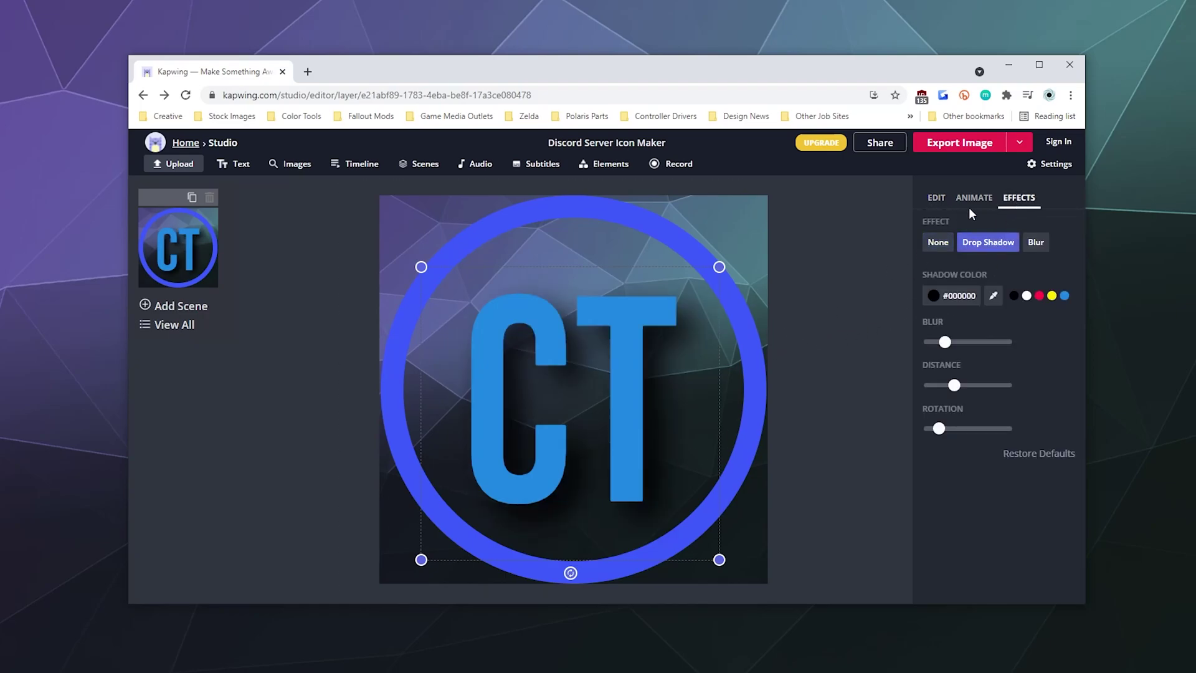
click(1037, 243)
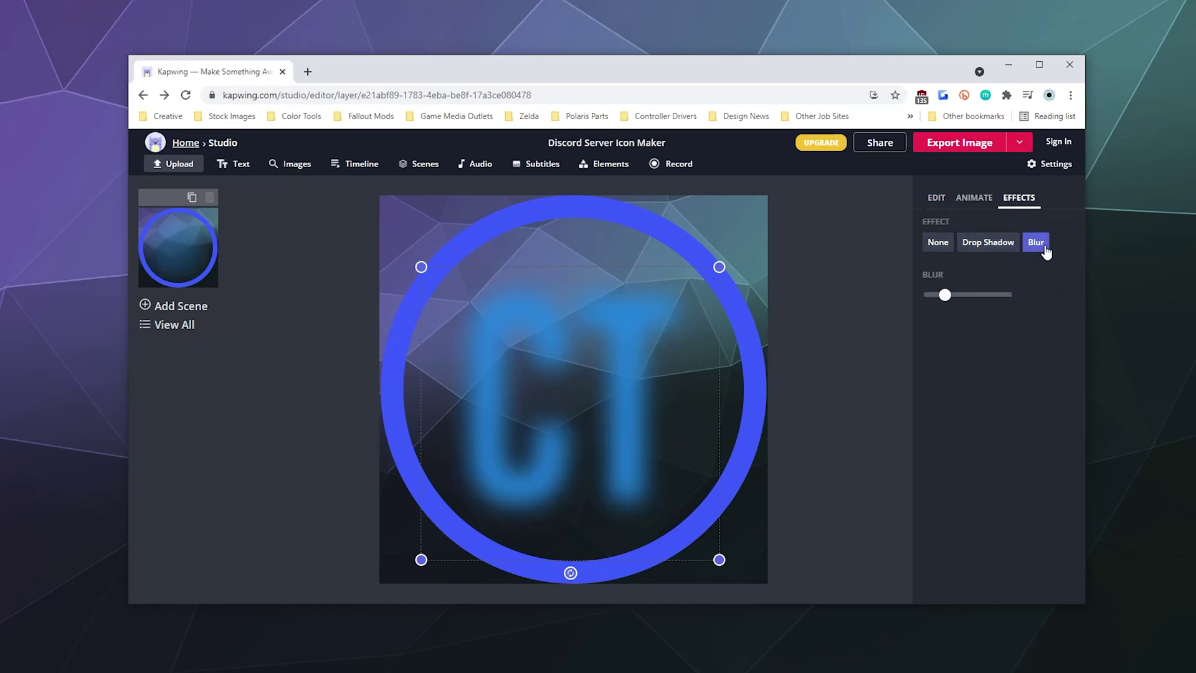
drag(945, 296, 936, 309)
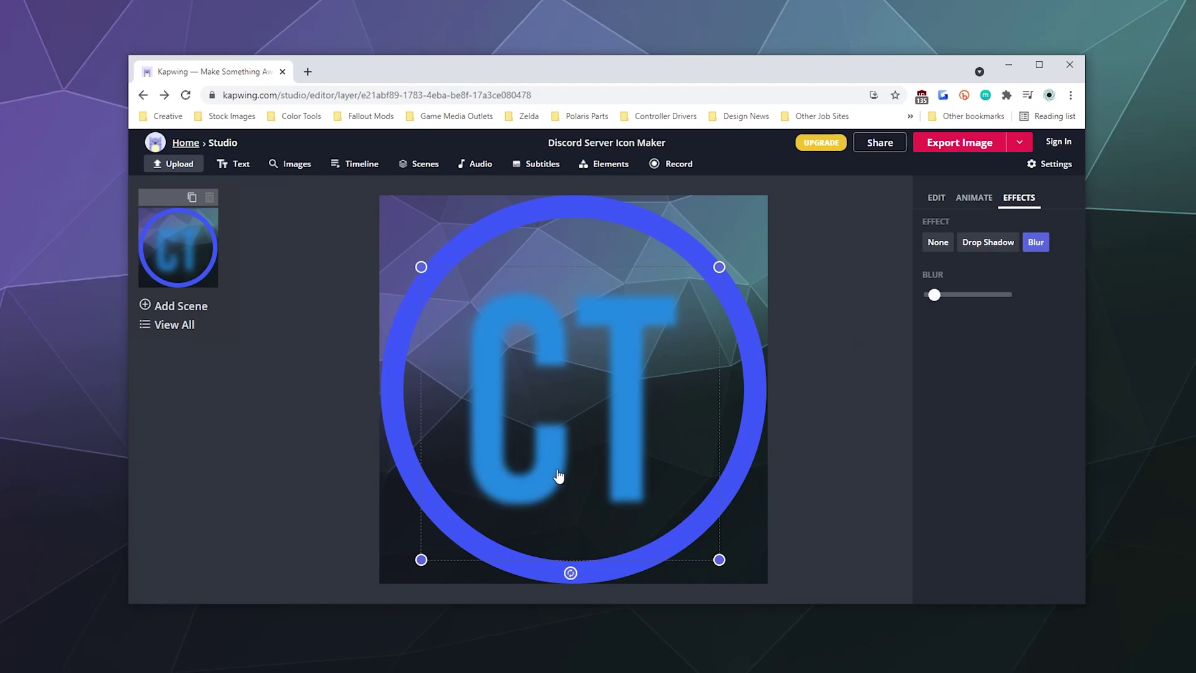
drag(558, 474, 524, 431)
Copy the CT text layer from its right-click menu
right_click(522, 429)
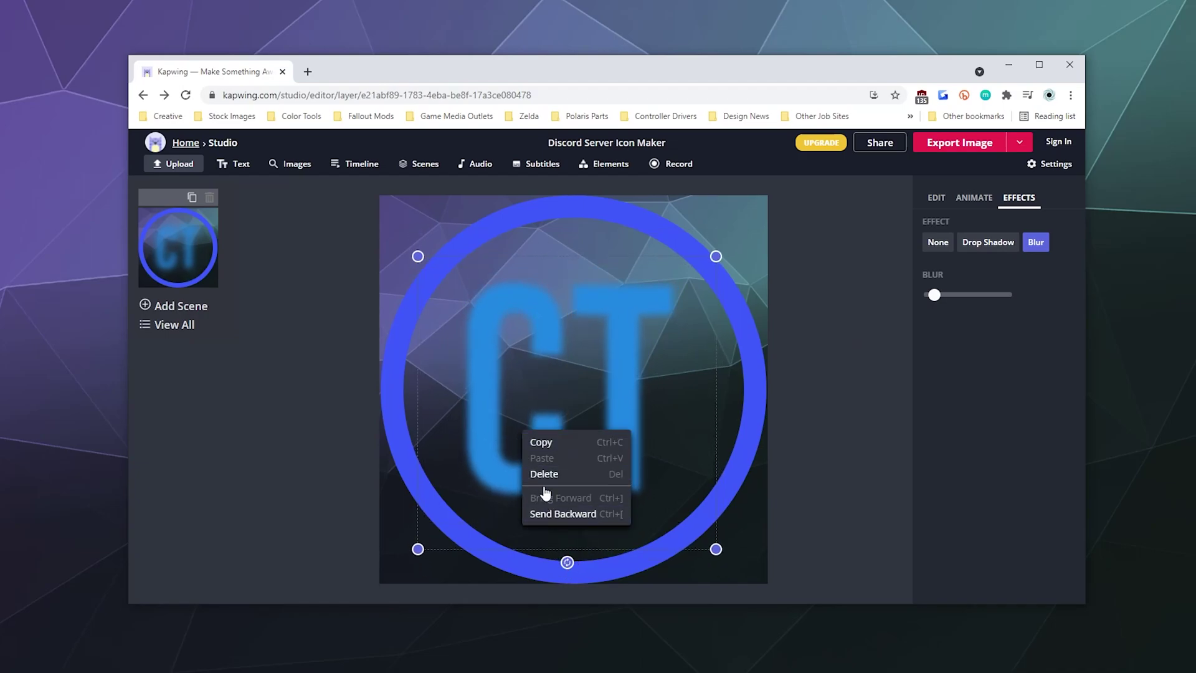
click(529, 436)
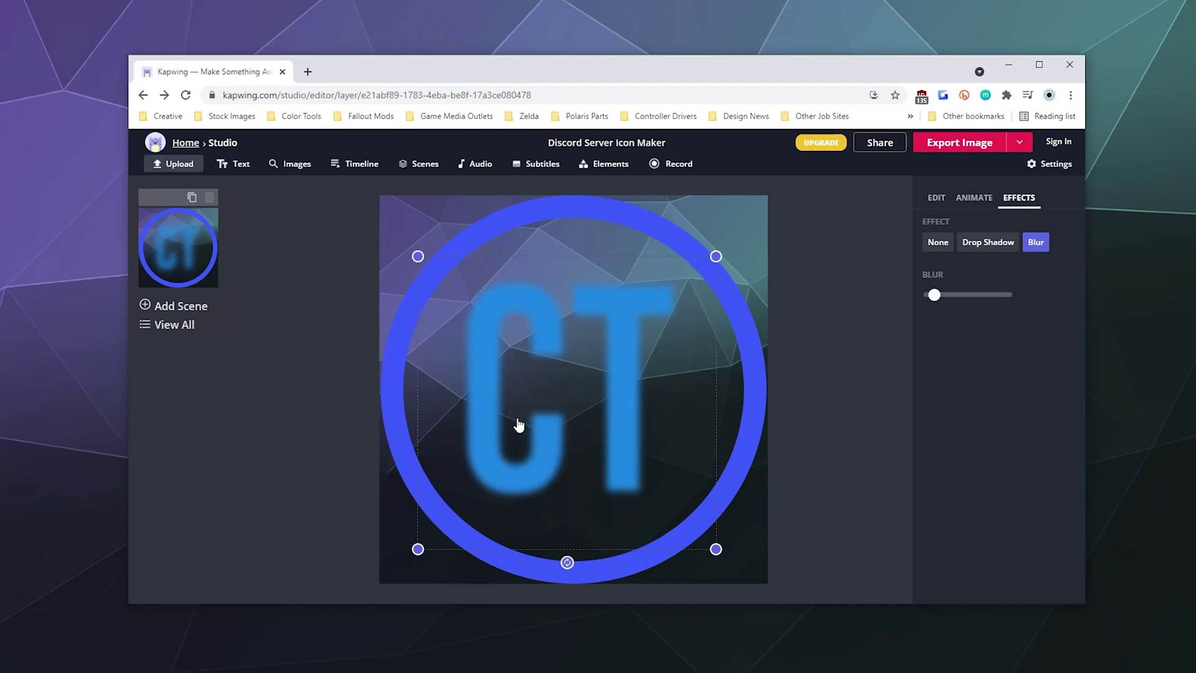
key(ctrl+v)
key(ctrl+z)
click(815, 410)
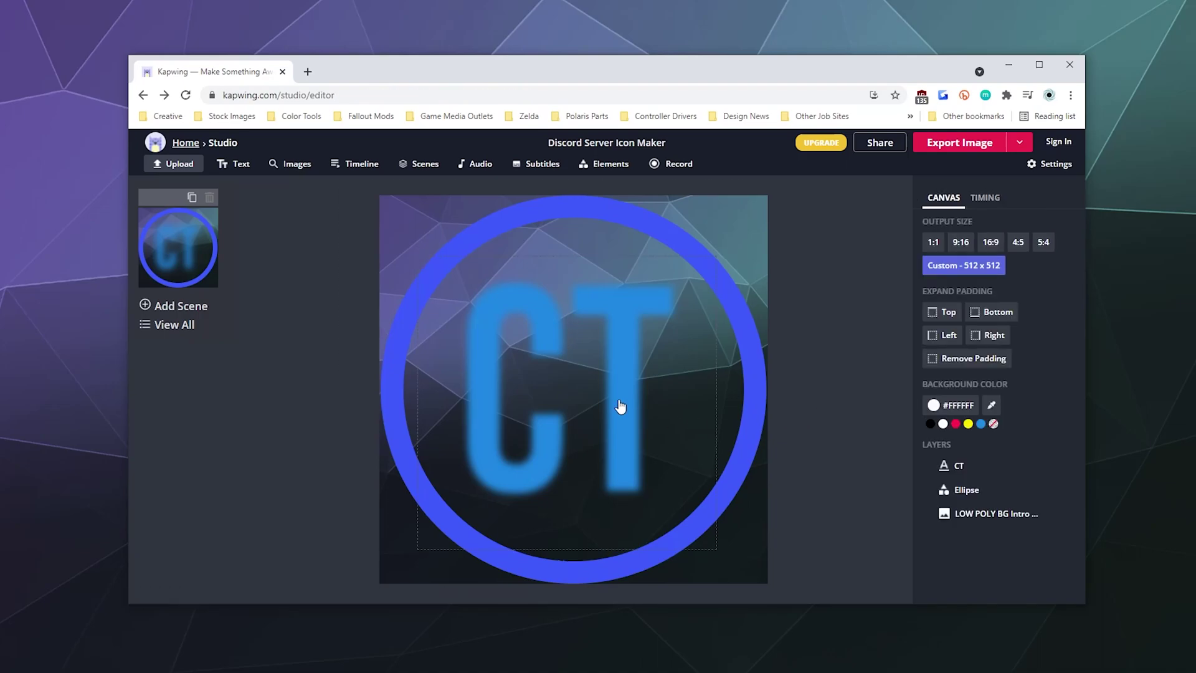
right_click(618, 405)
click(635, 412)
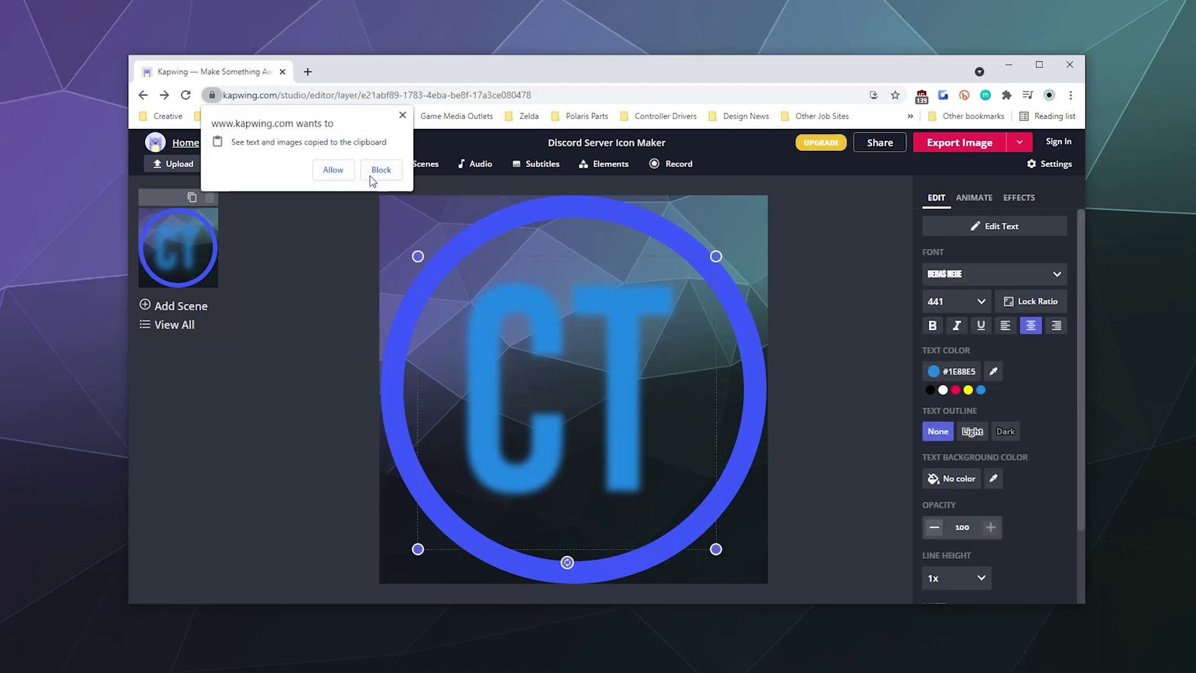
click(333, 169)
Place the pasted copy over the original CT and set its blur to minimum
drag(617, 398, 482, 333)
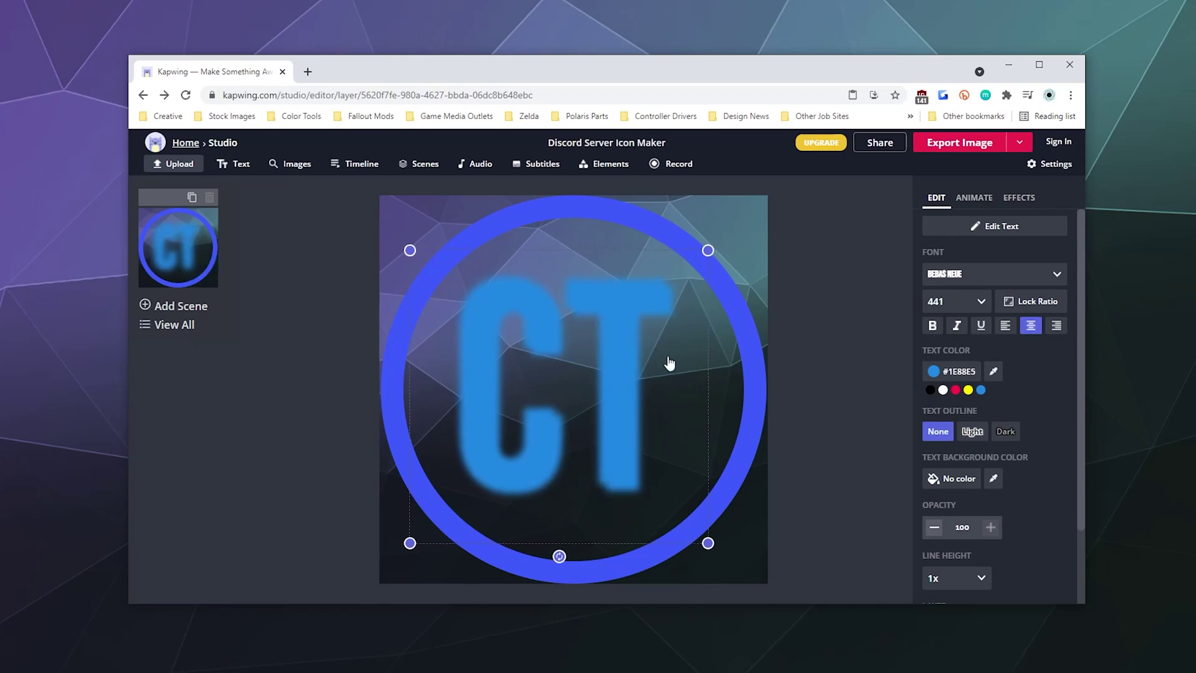
click(1018, 198)
drag(931, 295, 906, 301)
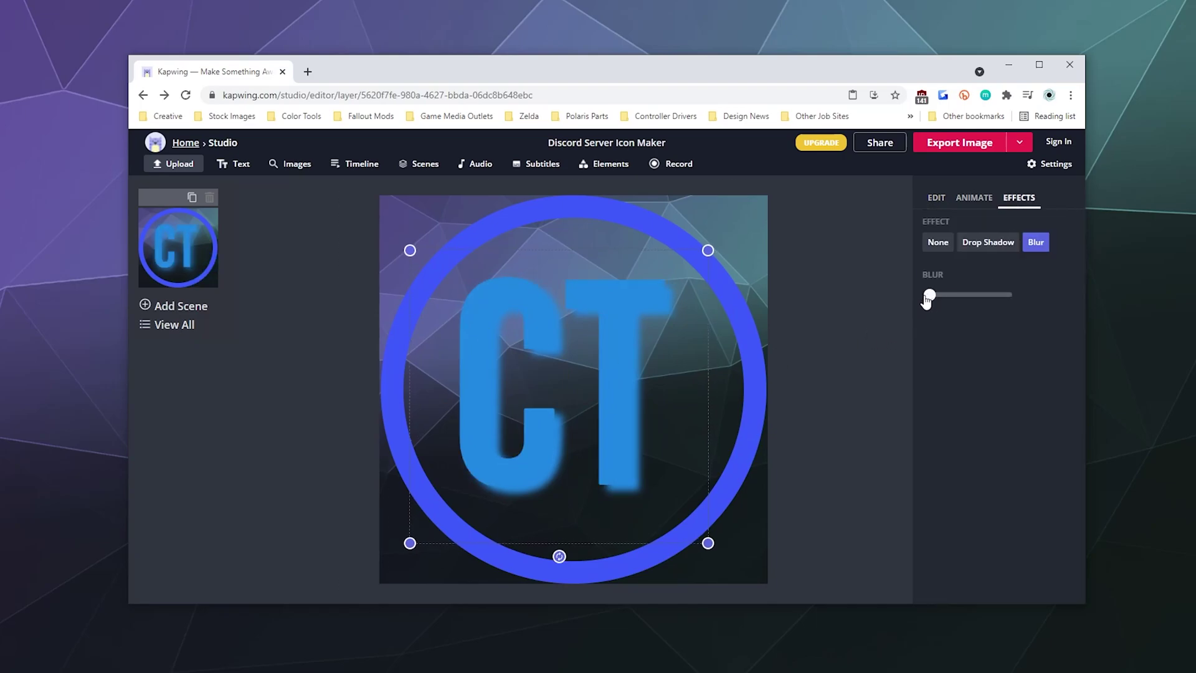
Colour the sharp CT copy violet (#8E24AA), trying red first, and preview the glow
click(936, 197)
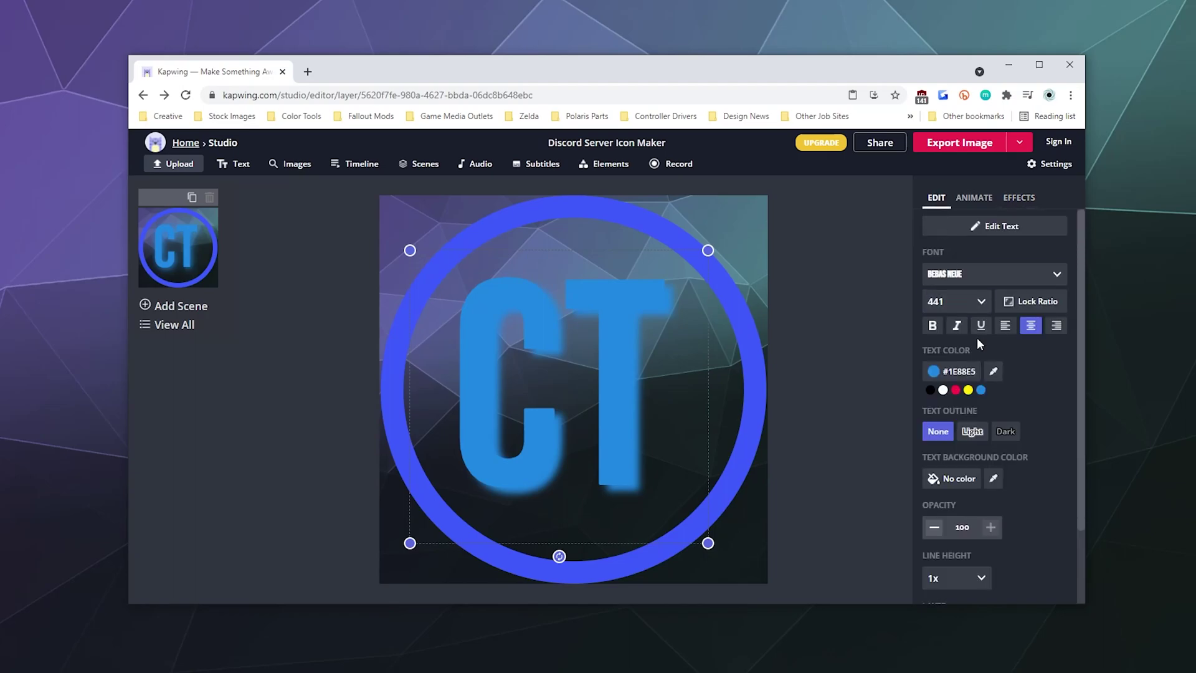
click(956, 389)
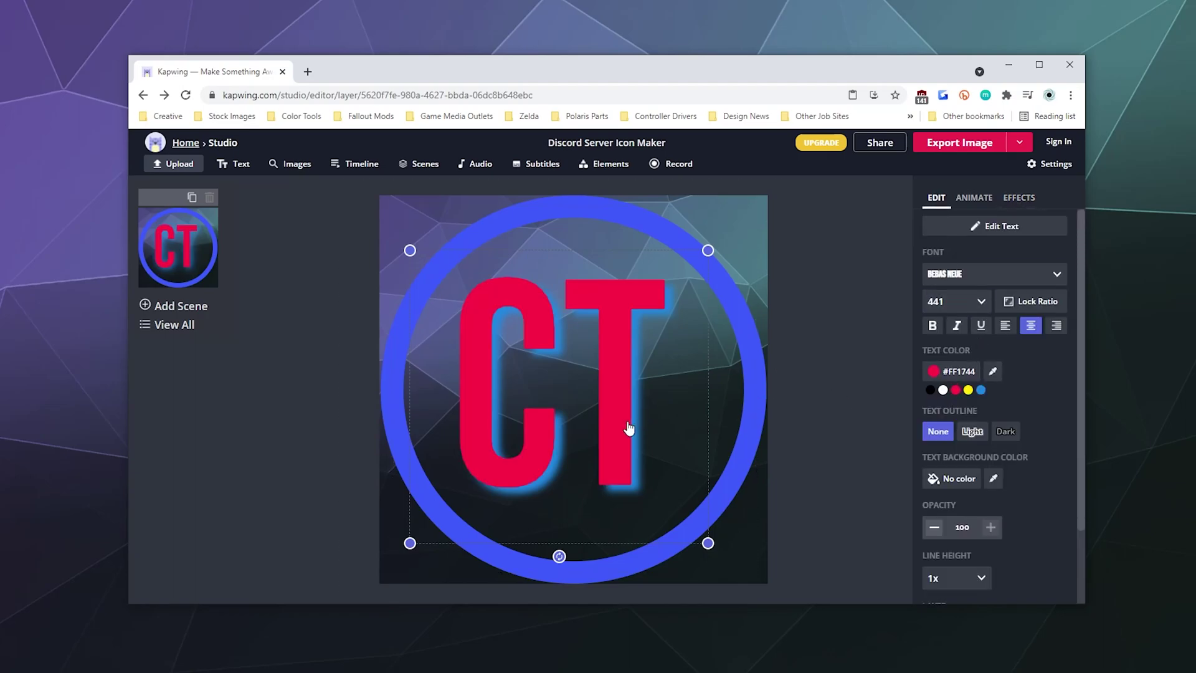
mouse_move(608, 433)
mouse_down()
mouse_move(628, 440)
mouse_move(611, 438)
mouse_up()
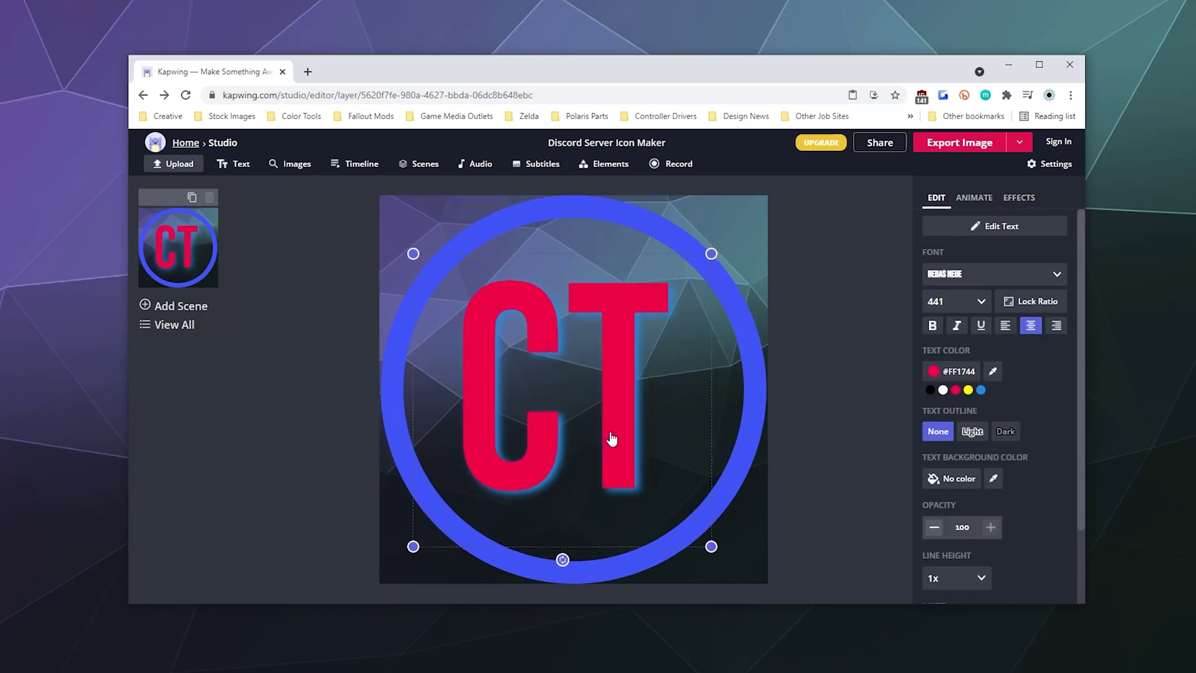
click(963, 371)
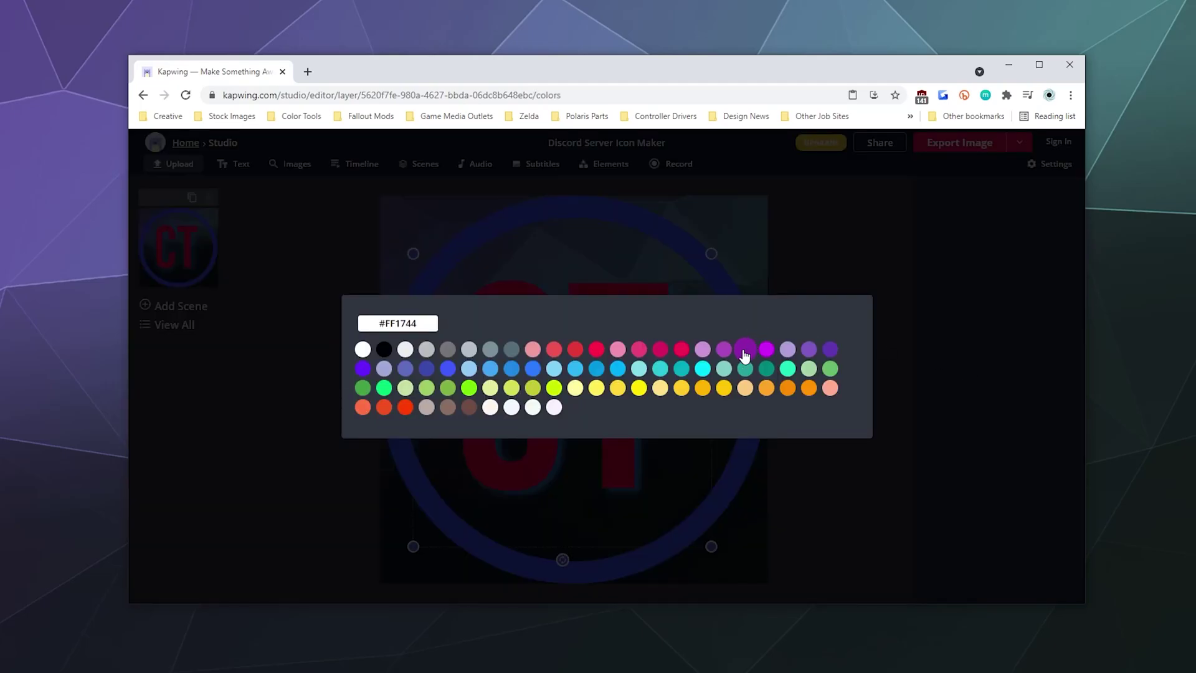
click(744, 352)
click(846, 309)
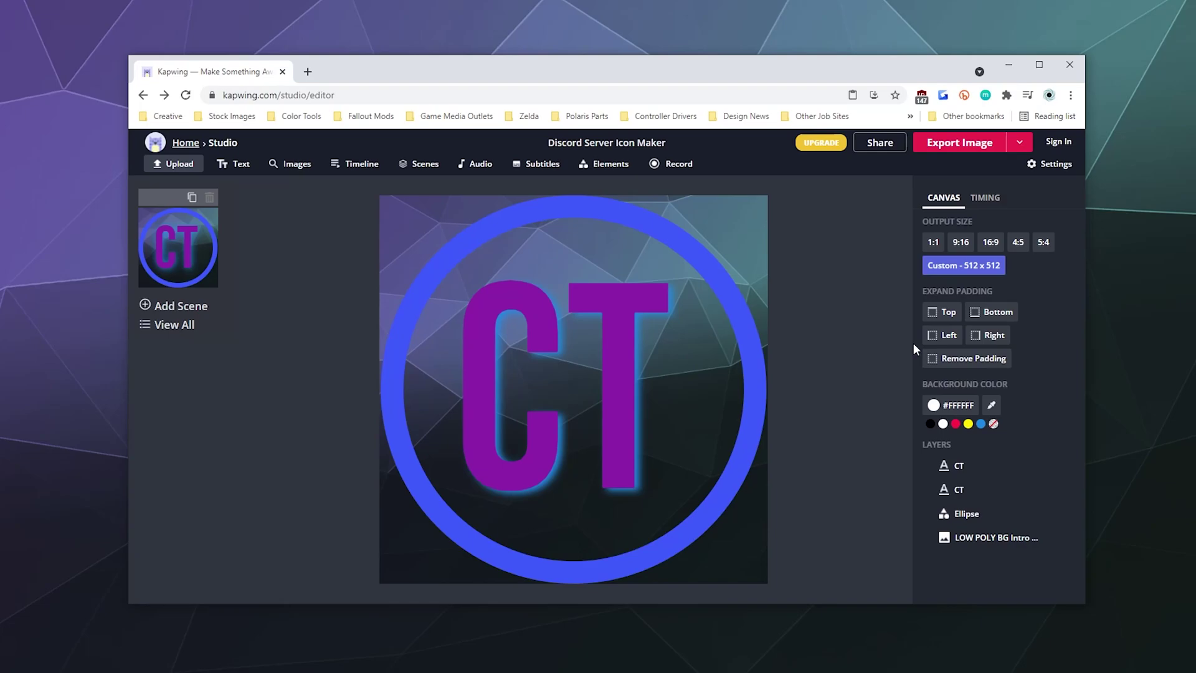
click(608, 400)
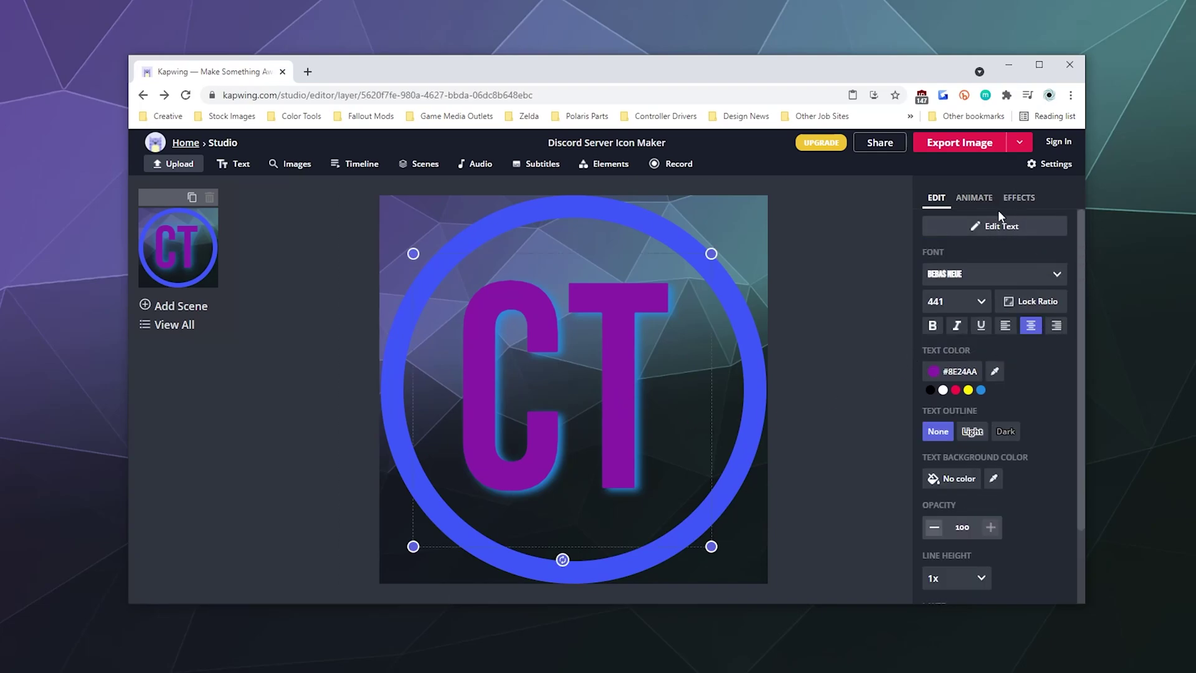
scroll(1000, 409, down, 2)
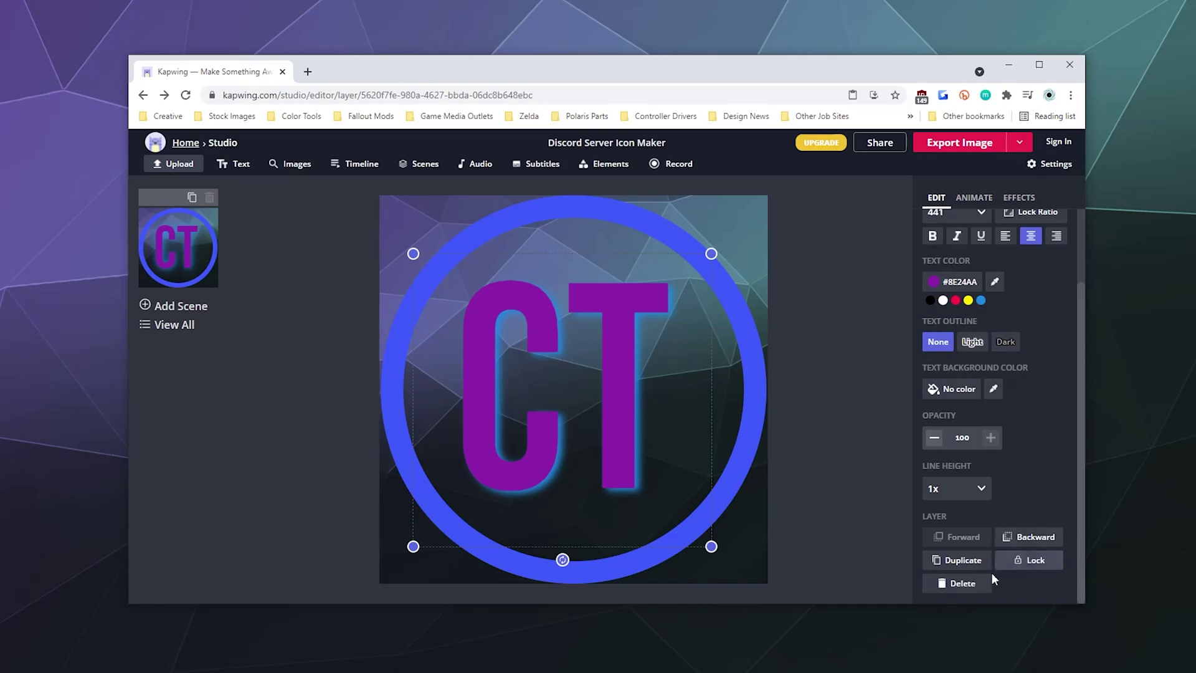
Delete the purple CT layer and the blurred CT layer
click(979, 585)
click(617, 402)
scroll(1015, 561, down, 2)
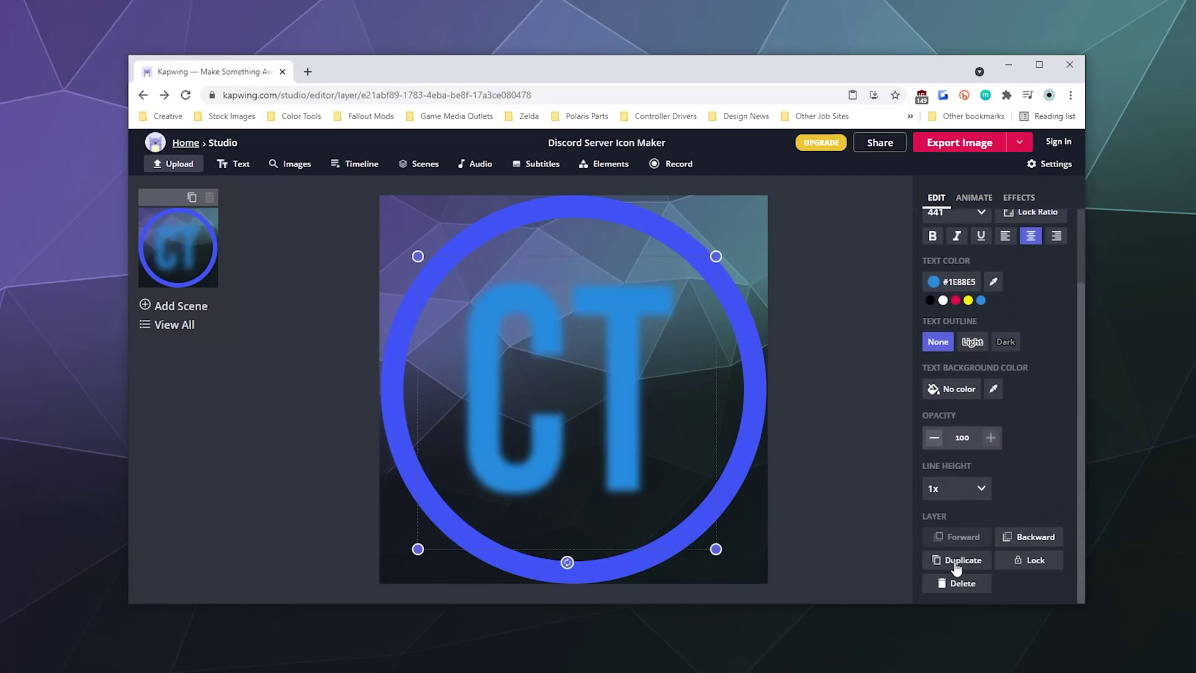
click(950, 585)
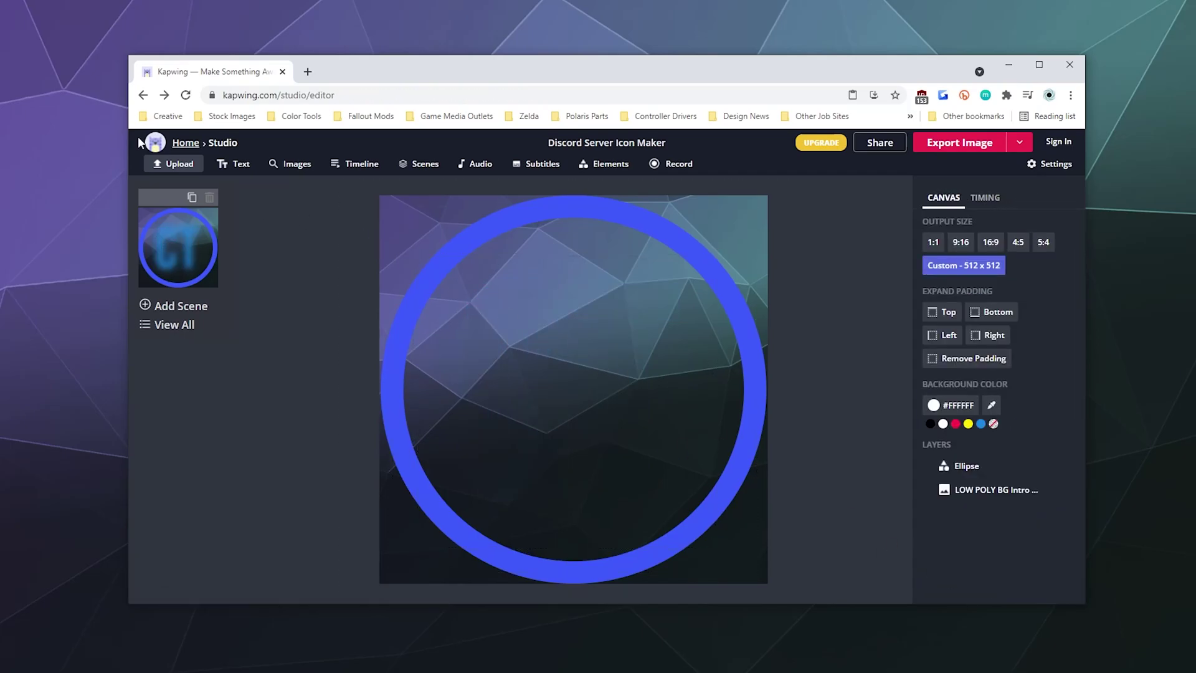
Open the upload window and browse its Library, Image Search and Upload tabs
click(177, 163)
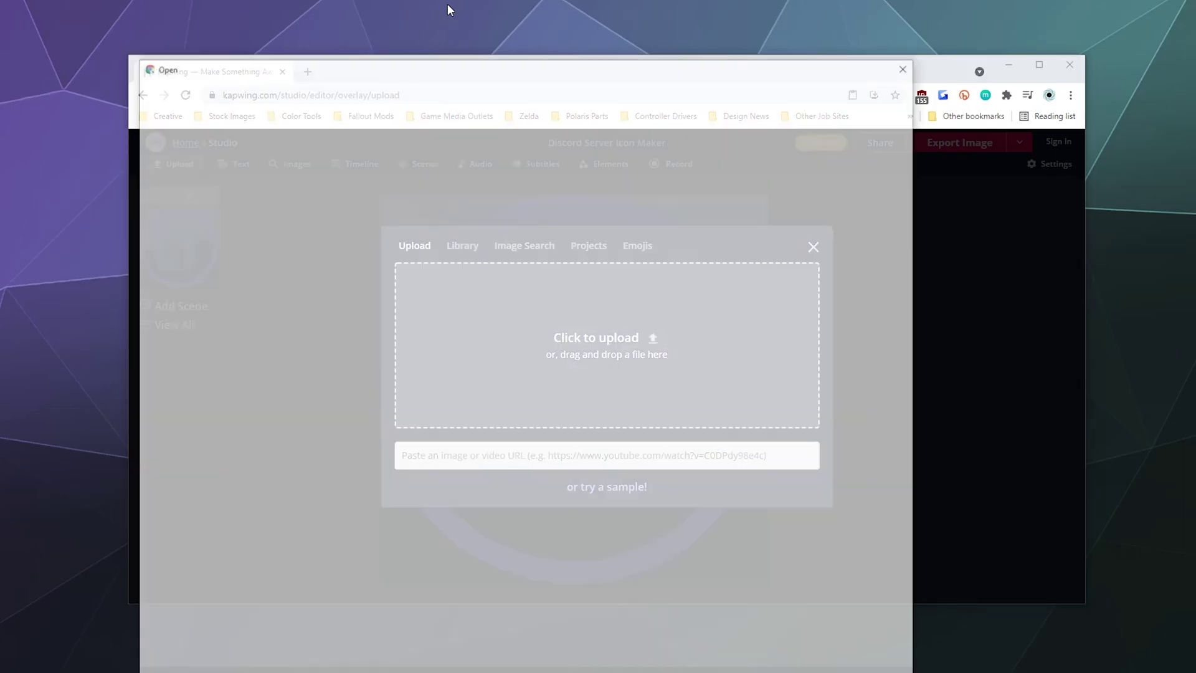
key(Escape)
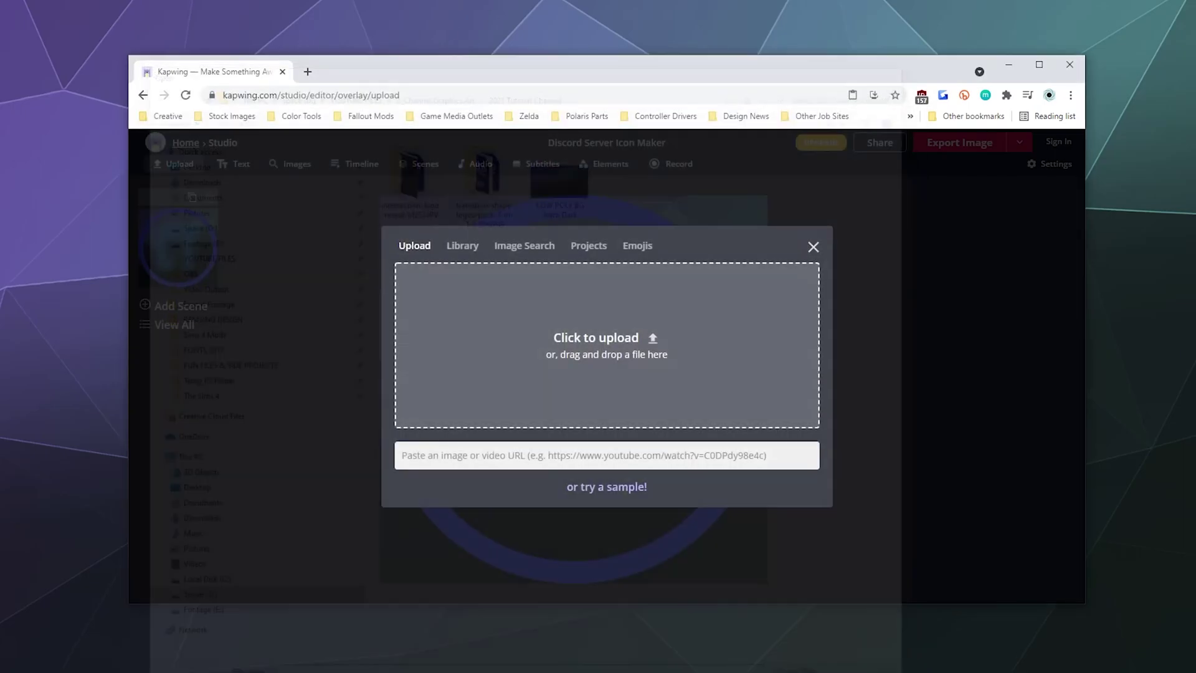
click(462, 246)
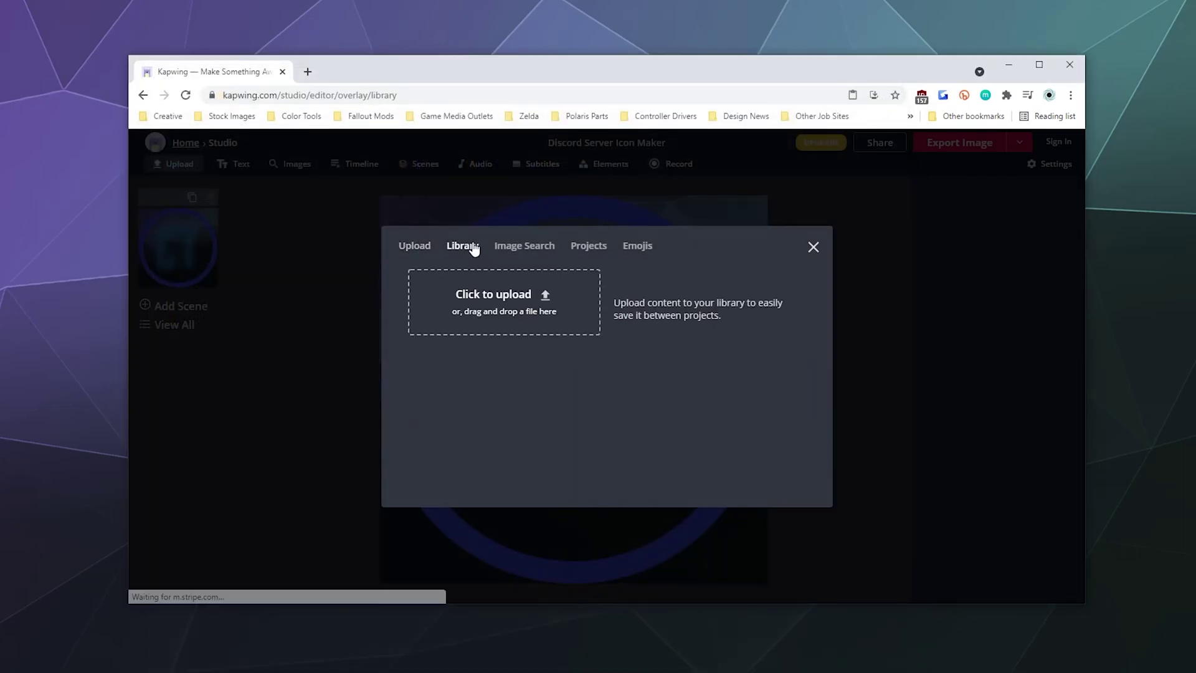
click(538, 252)
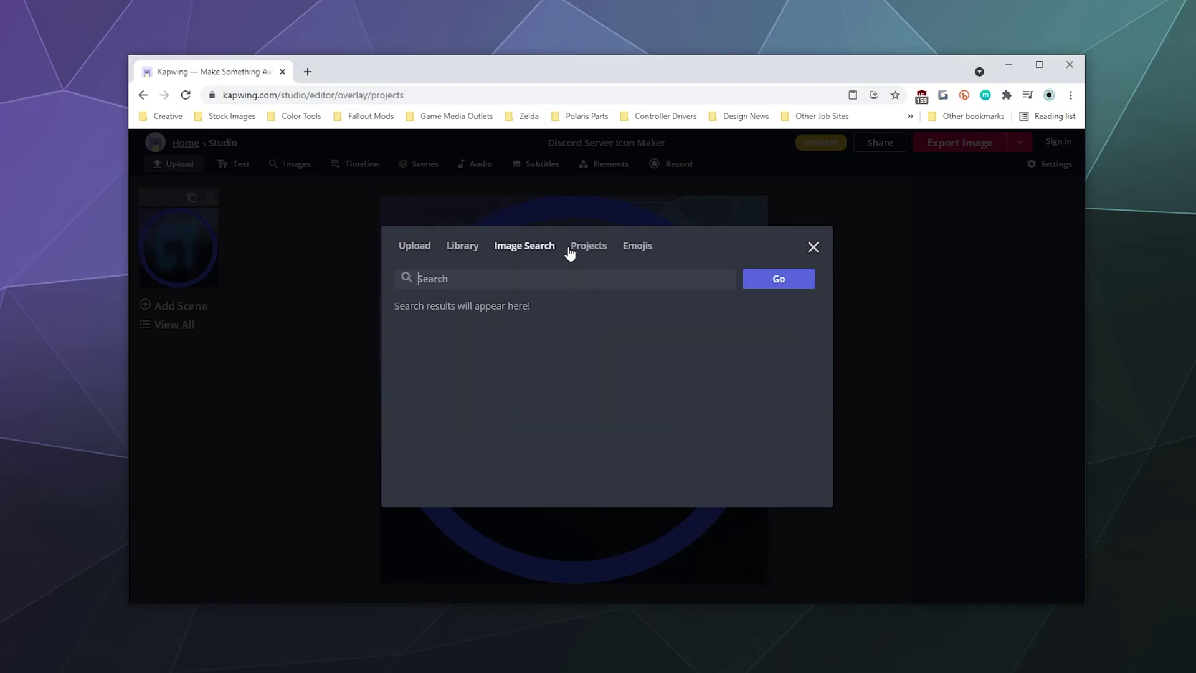
click(416, 251)
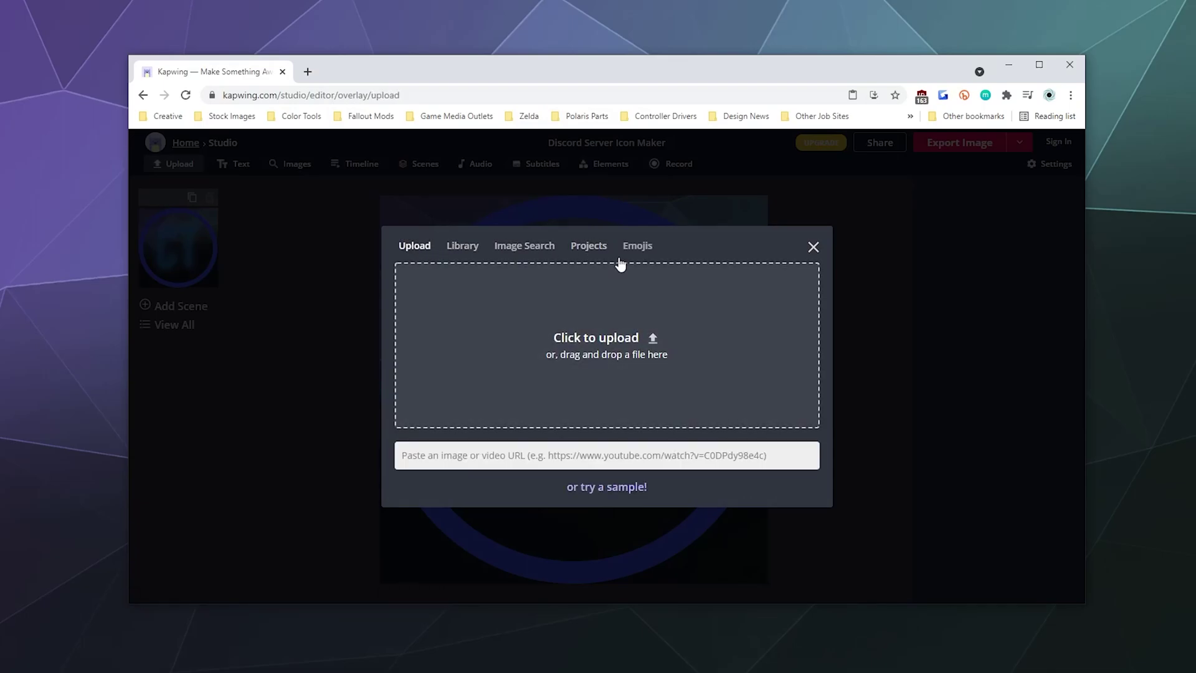
click(639, 248)
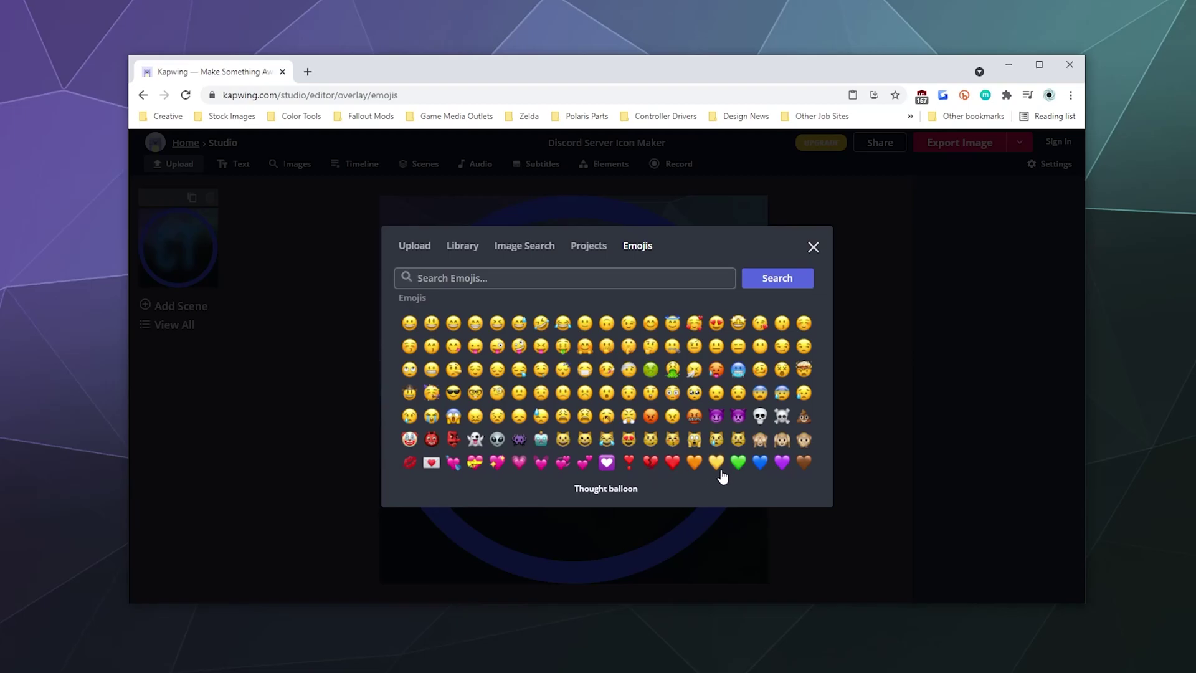
click(716, 416)
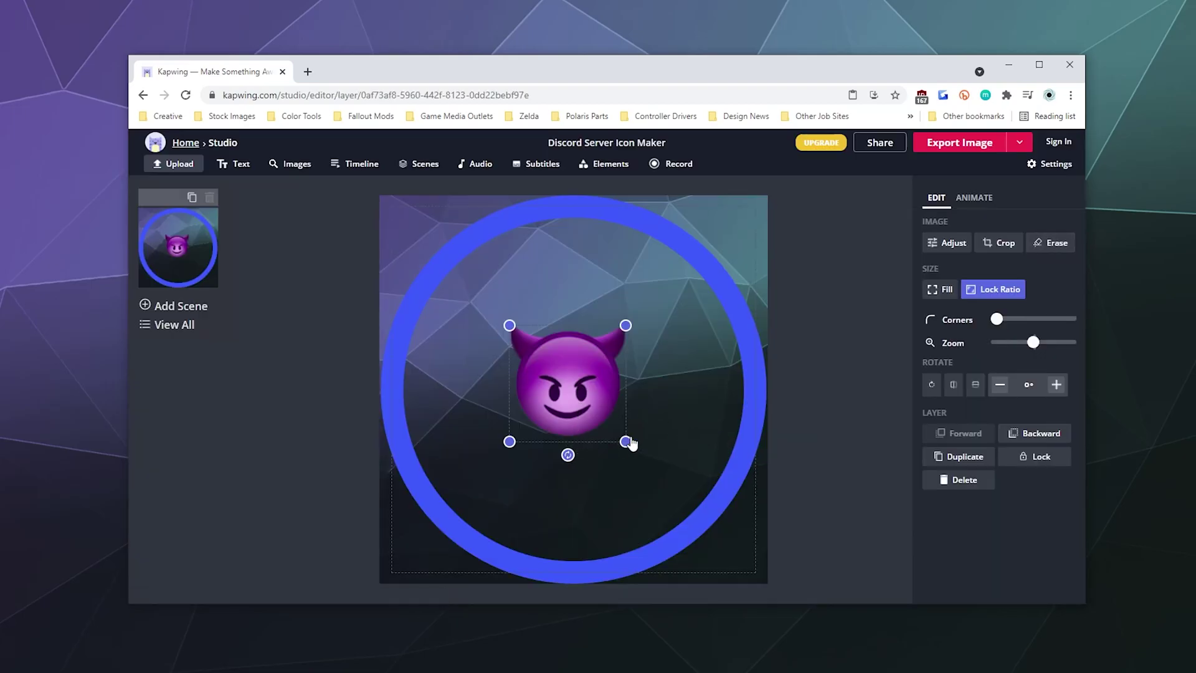
drag(626, 441, 697, 507)
drag(635, 469, 649, 482)
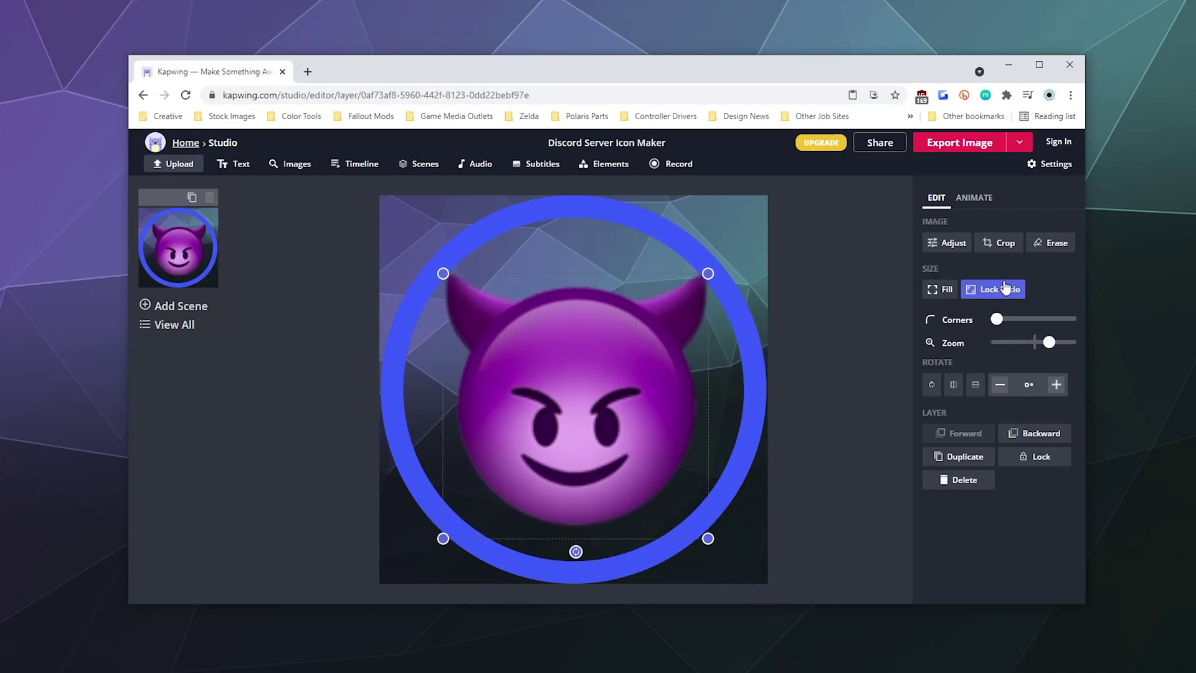
Delete the emoji and upload Chupa-500.png from the Logo Versions folder onto the canvas
click(964, 480)
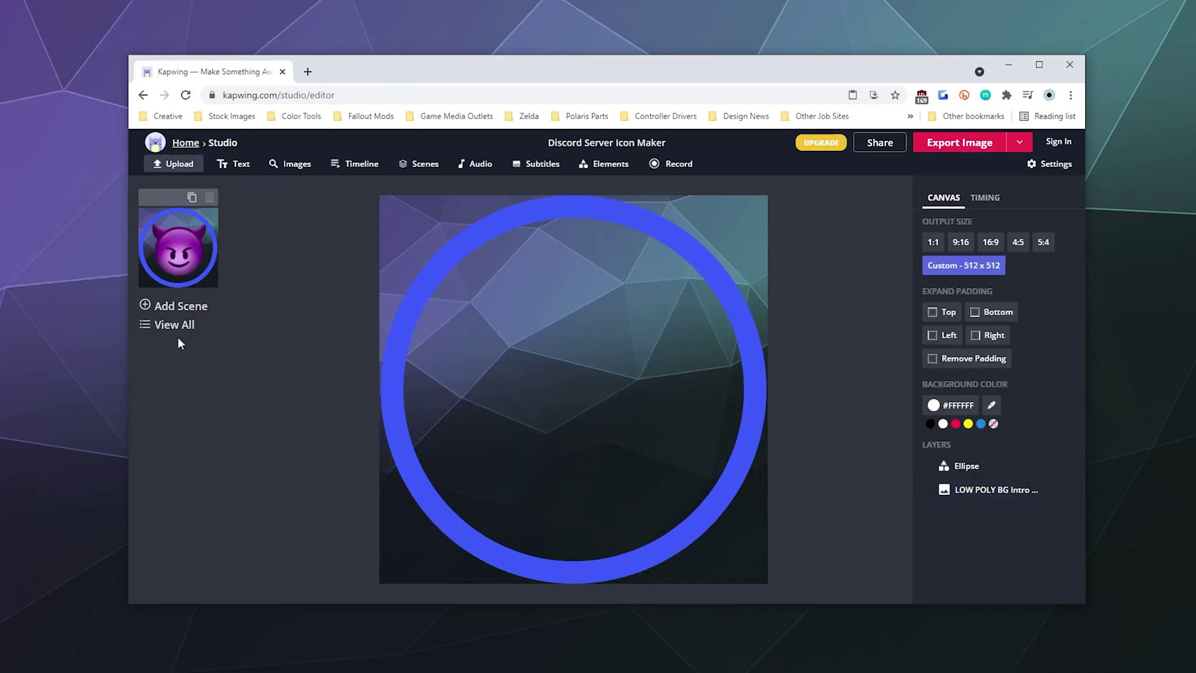
click(177, 165)
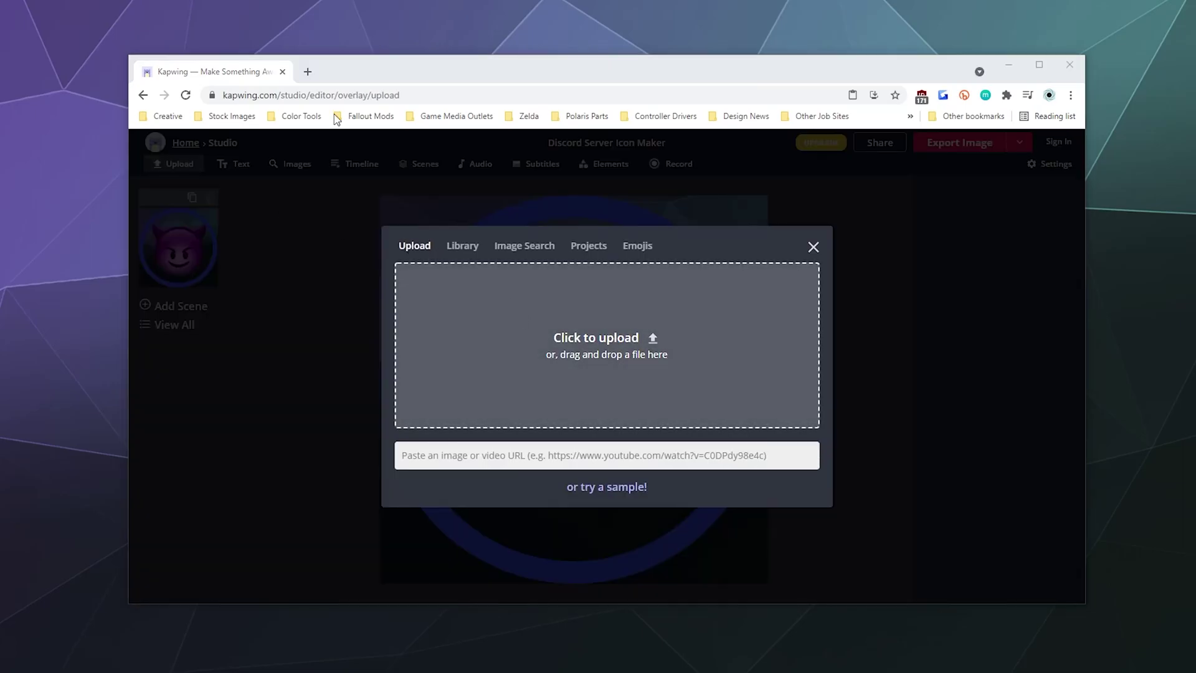
click(523, 326)
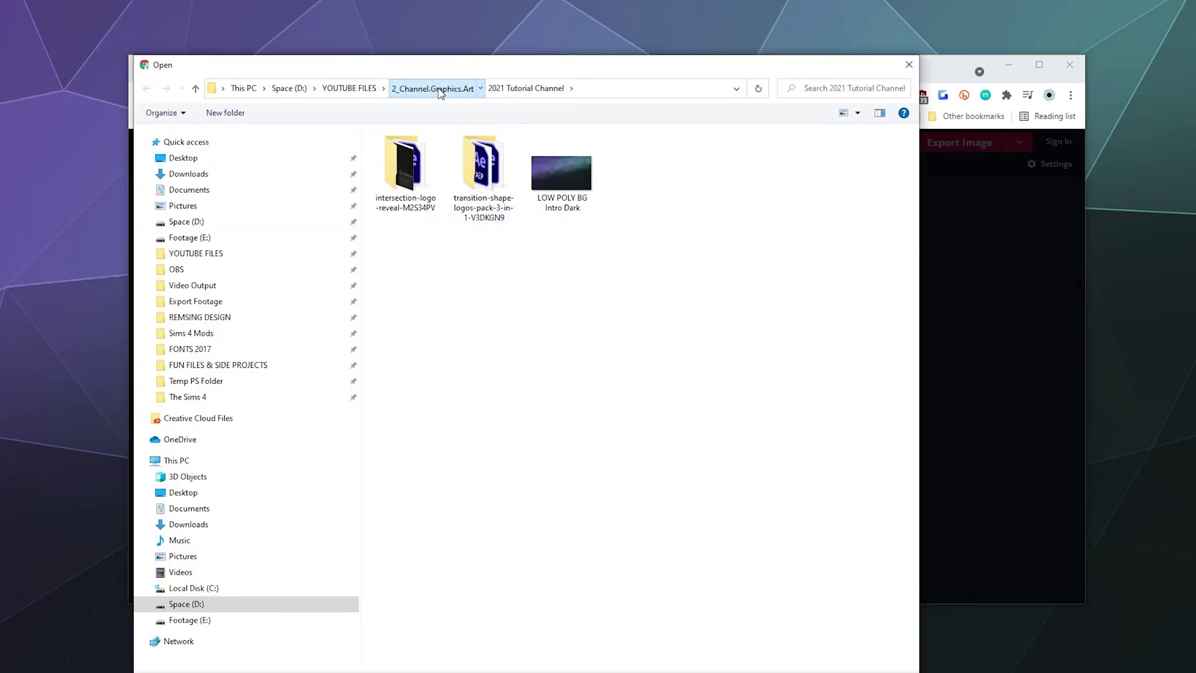
click(433, 88)
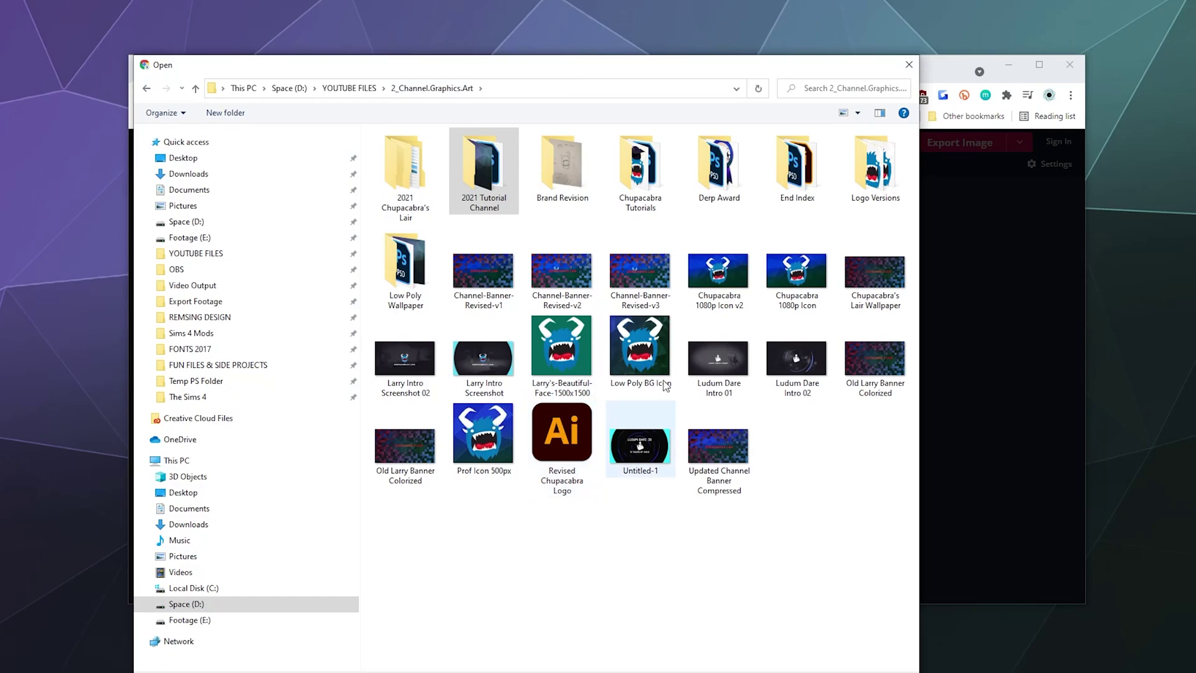
double_click(847, 197)
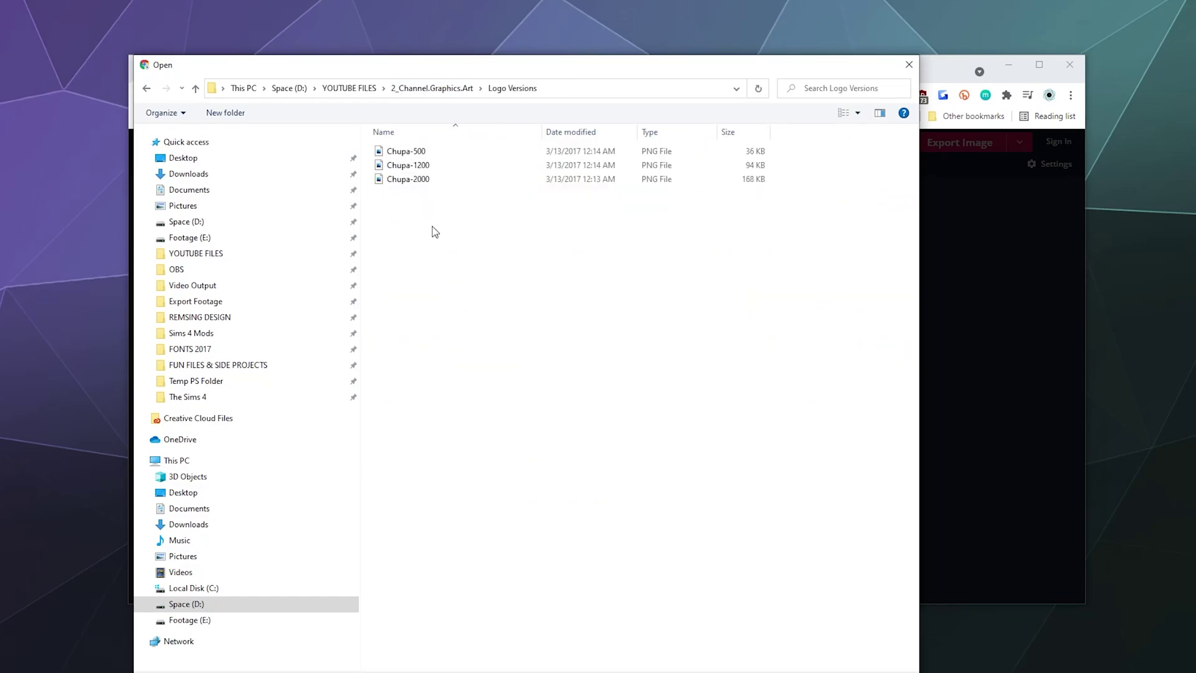
click(421, 180)
click(420, 152)
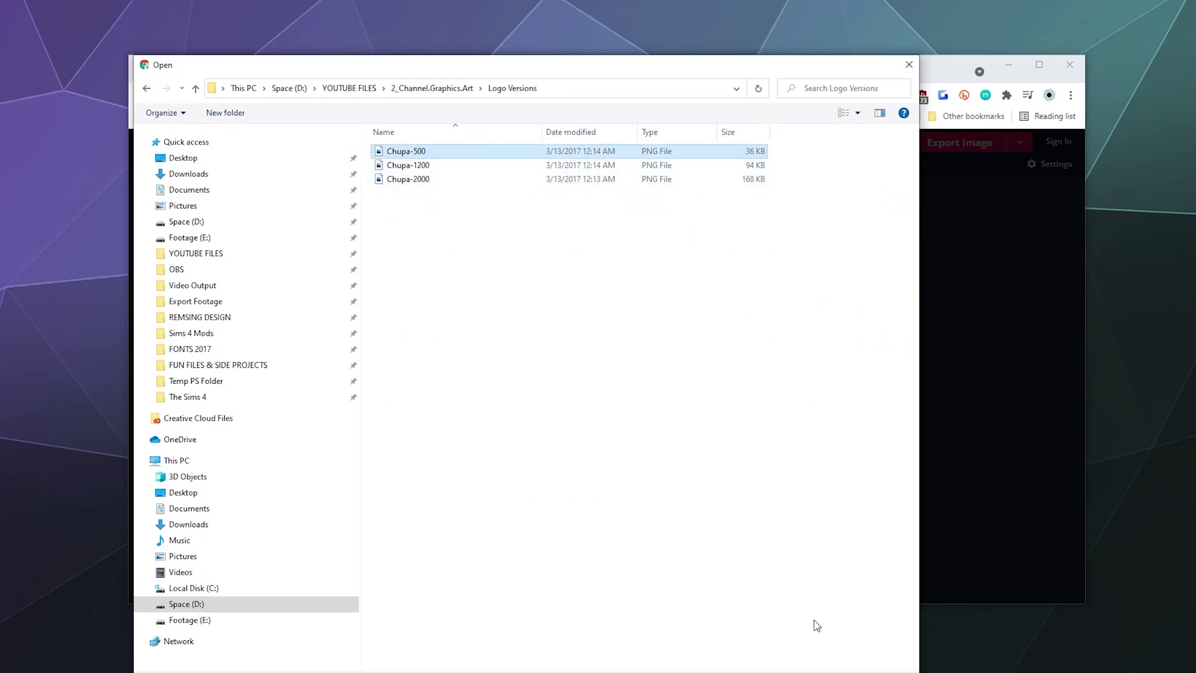
double_click(439, 152)
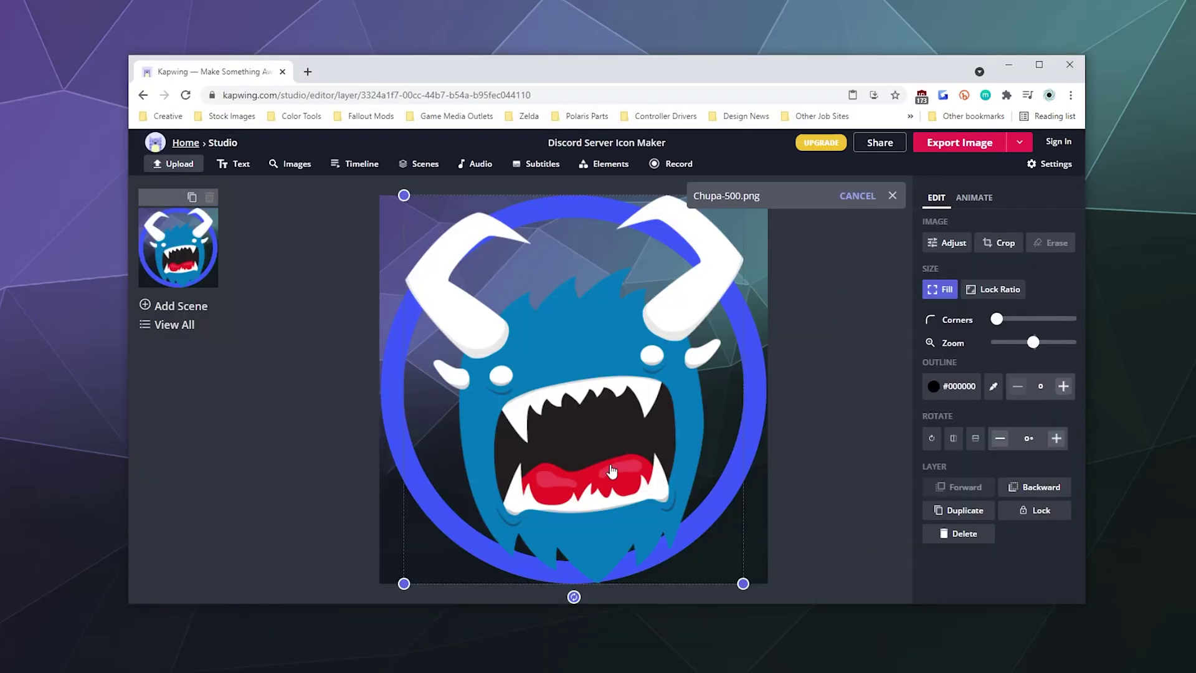
Resize the Chupa-500 monster logo and centre it within the blue ring
drag(405, 584, 545, 425)
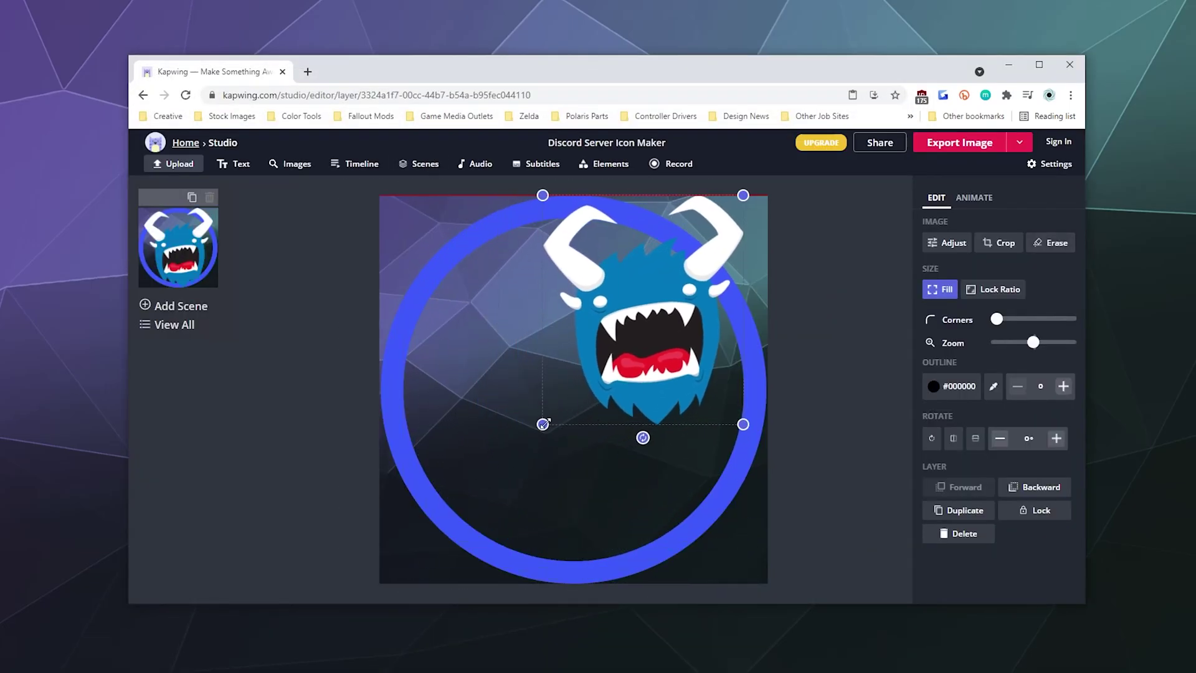
drag(641, 356, 564, 428)
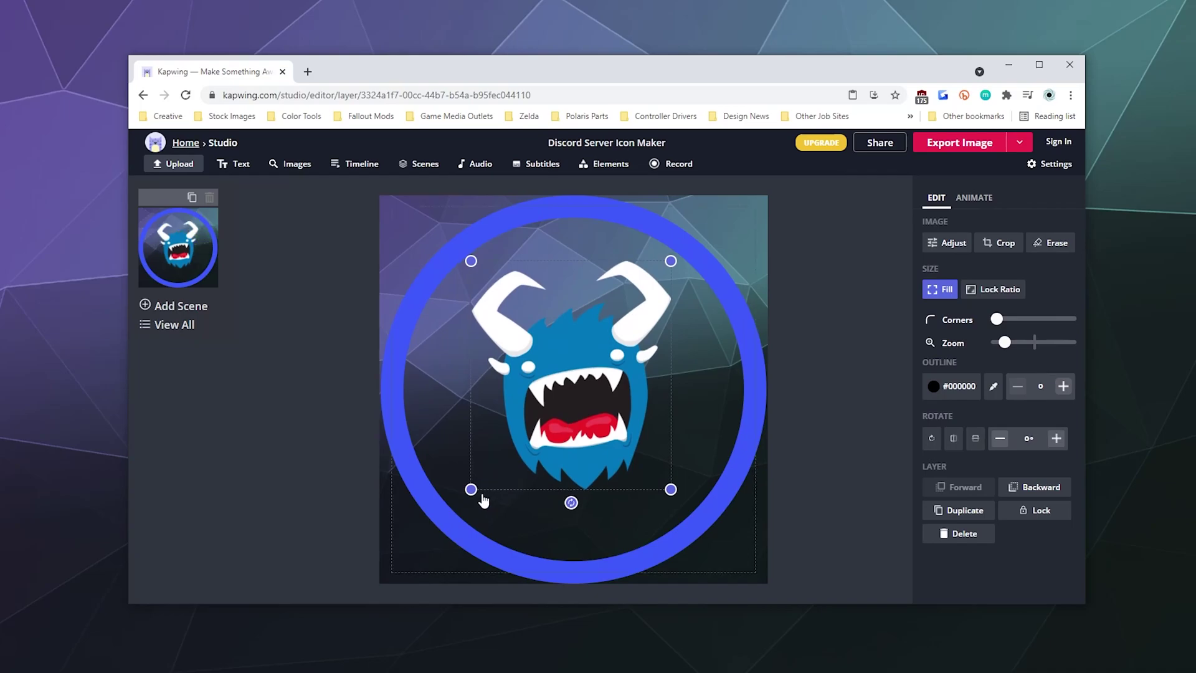
drag(465, 489, 405, 536)
drag(529, 465, 553, 459)
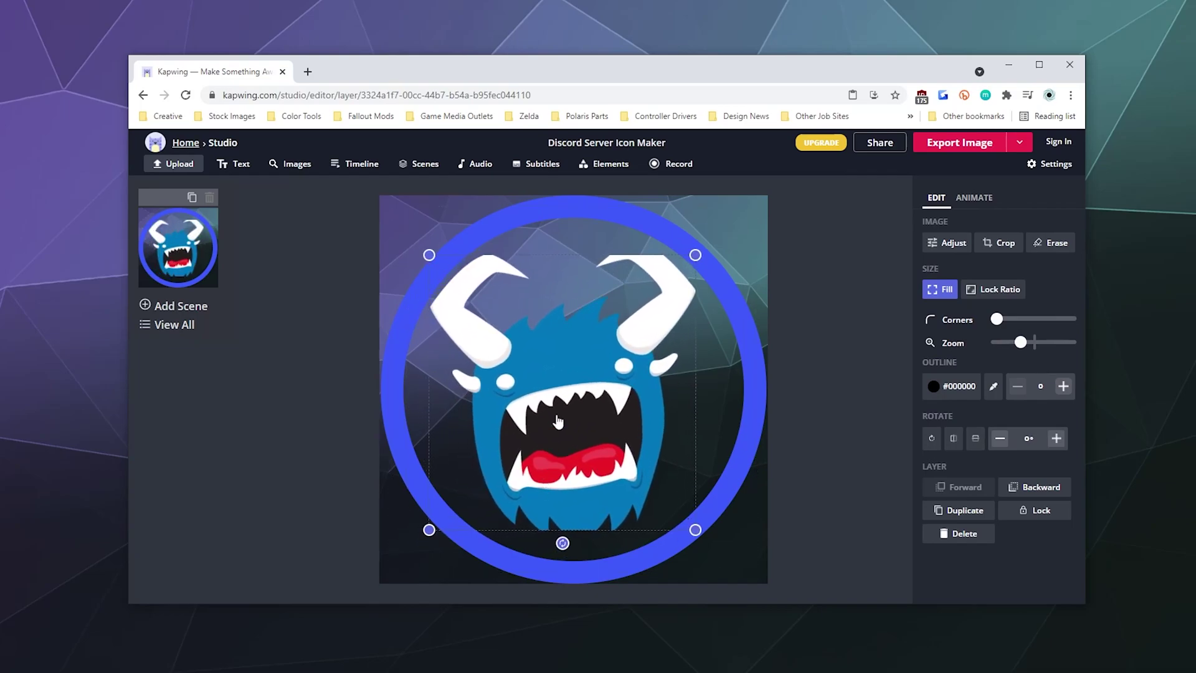
mouse_move(696, 254)
mouse_down()
mouse_move(738, 195)
mouse_move(688, 242)
mouse_move(697, 222)
mouse_up()
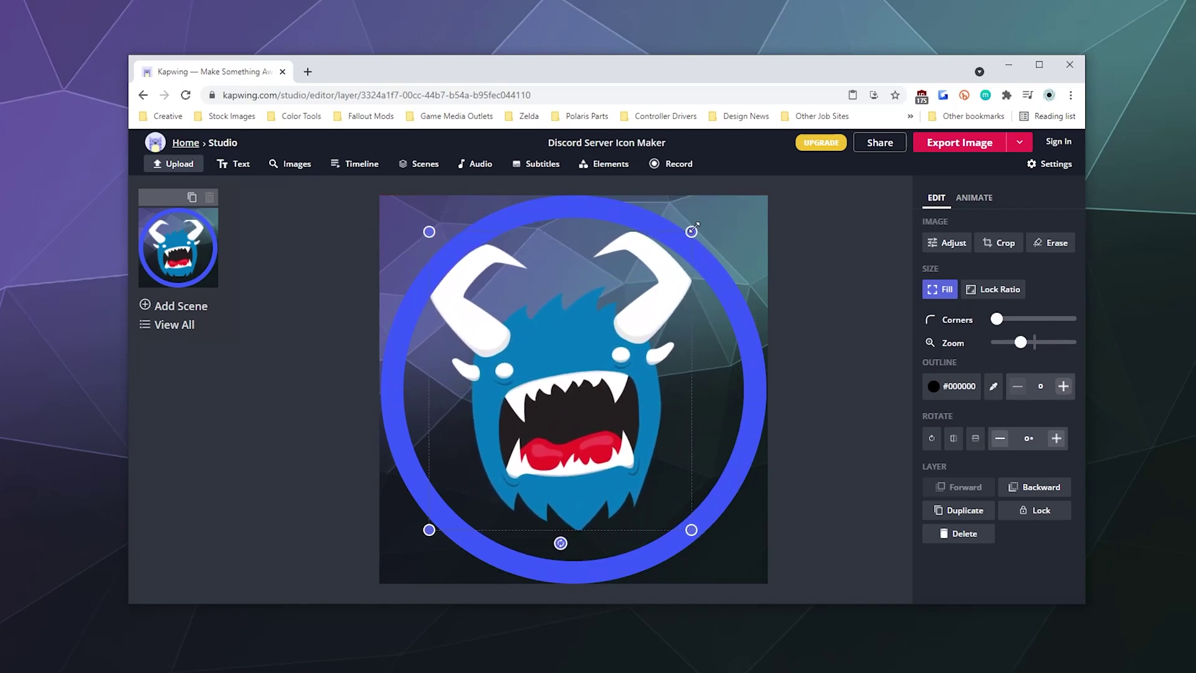
mouse_move(683, 505)
mouse_down()
mouse_move(684, 514)
mouse_move(615, 449)
mouse_up()
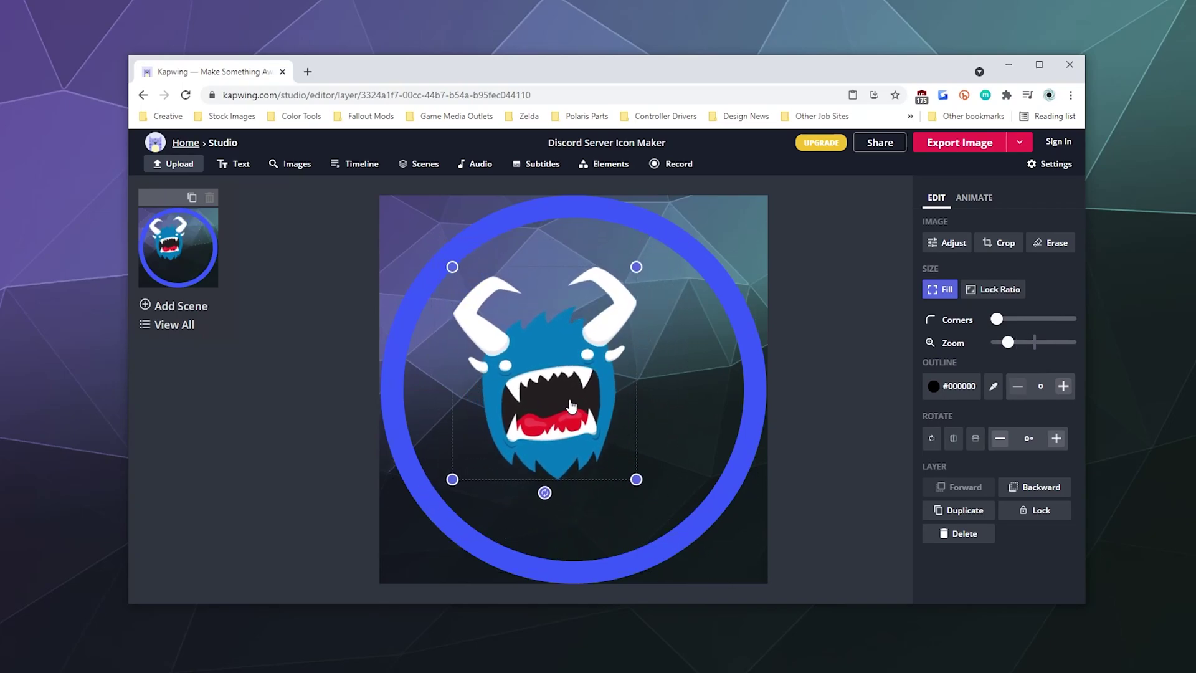
drag(546, 375, 590, 418)
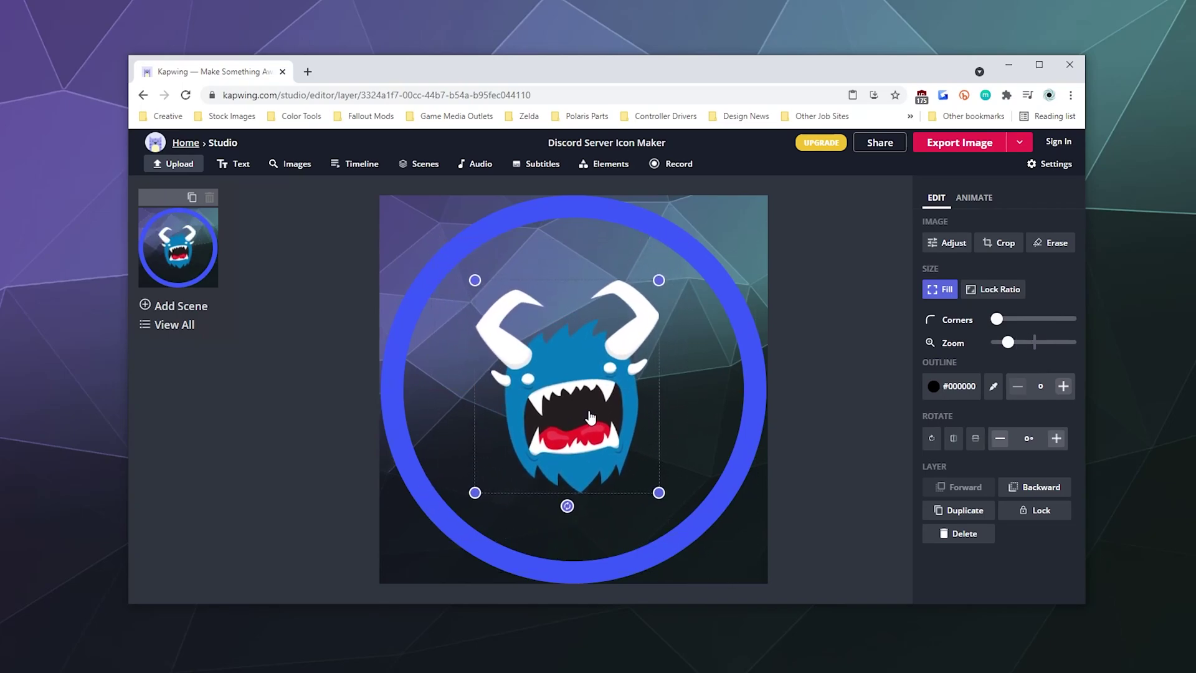
Export the finished monster icon design as an image
click(996, 153)
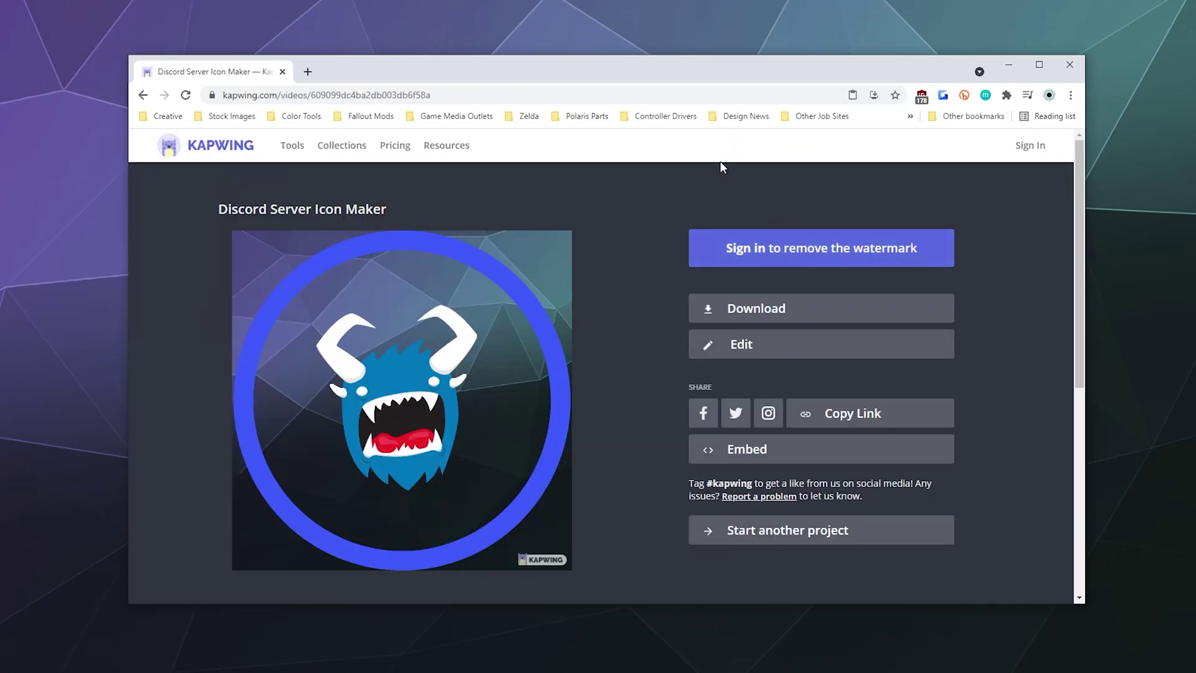
scroll(620, 285, down, 1)
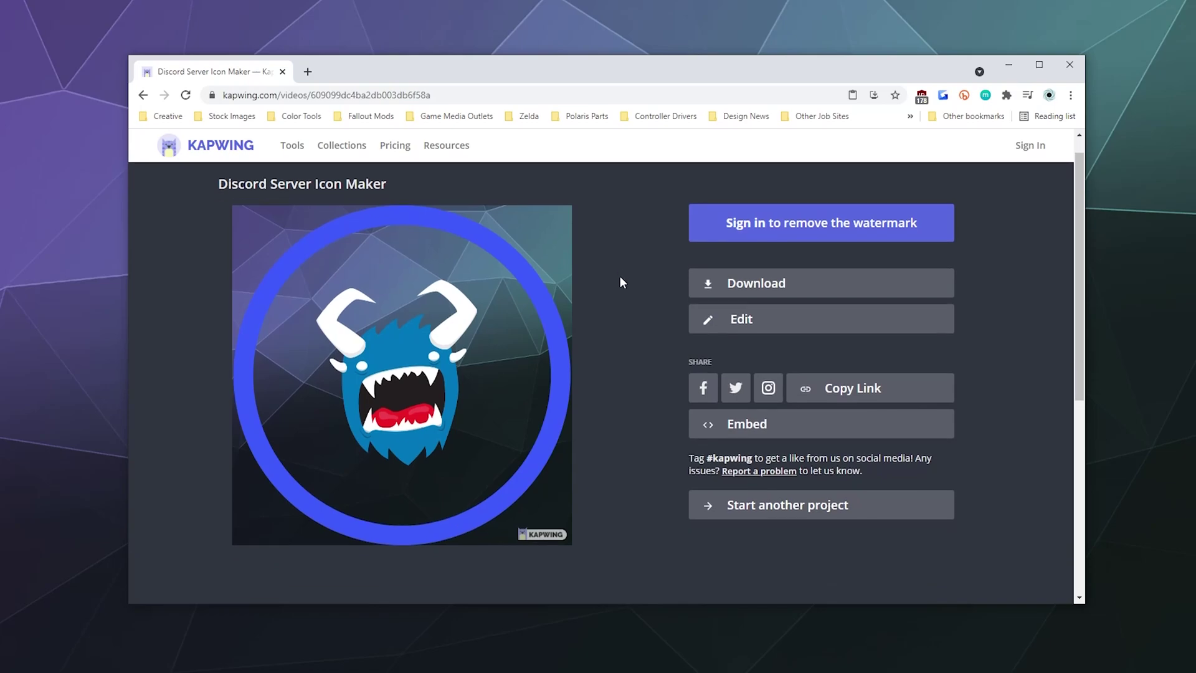
scroll(621, 281, up, 1)
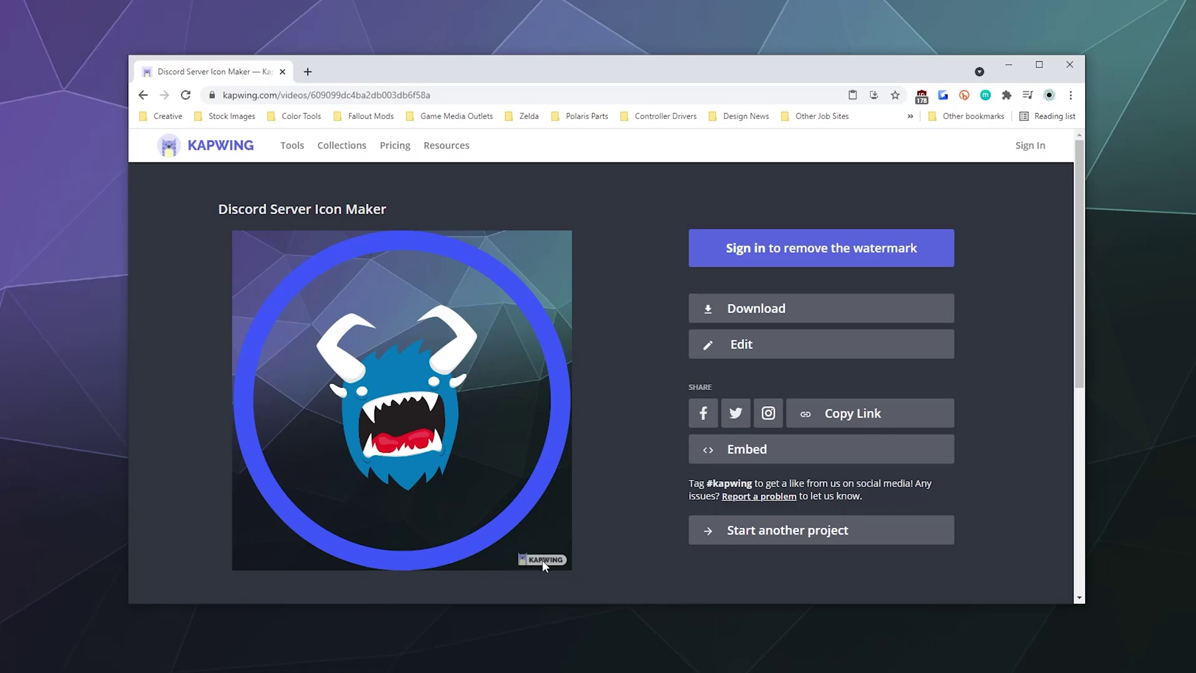
Visit the Chupacabra's Lair server in Discord, then minimize Discord back to the browser
key(alt+Tab)
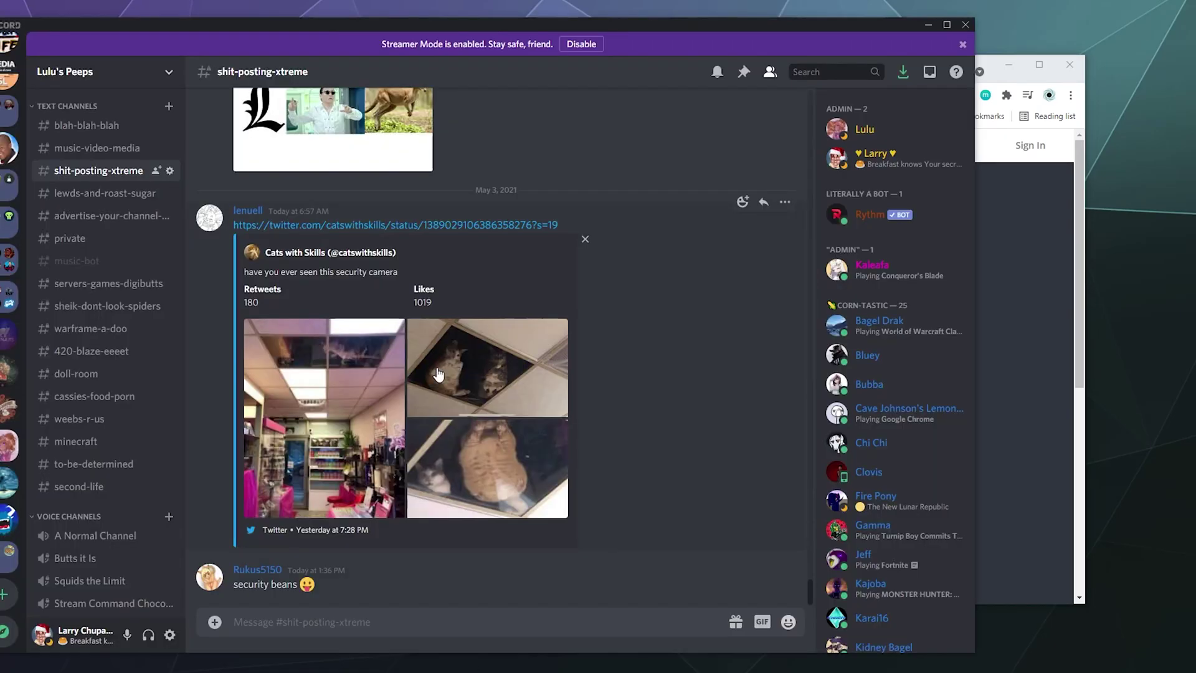
click(8, 483)
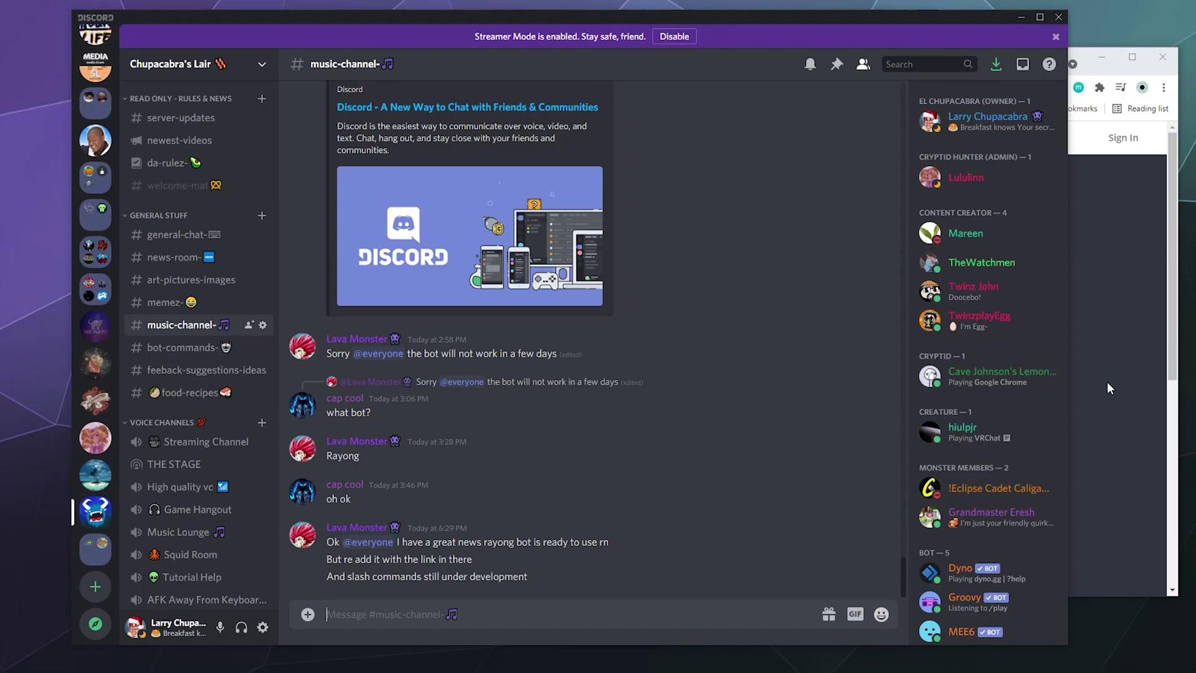
click(1021, 20)
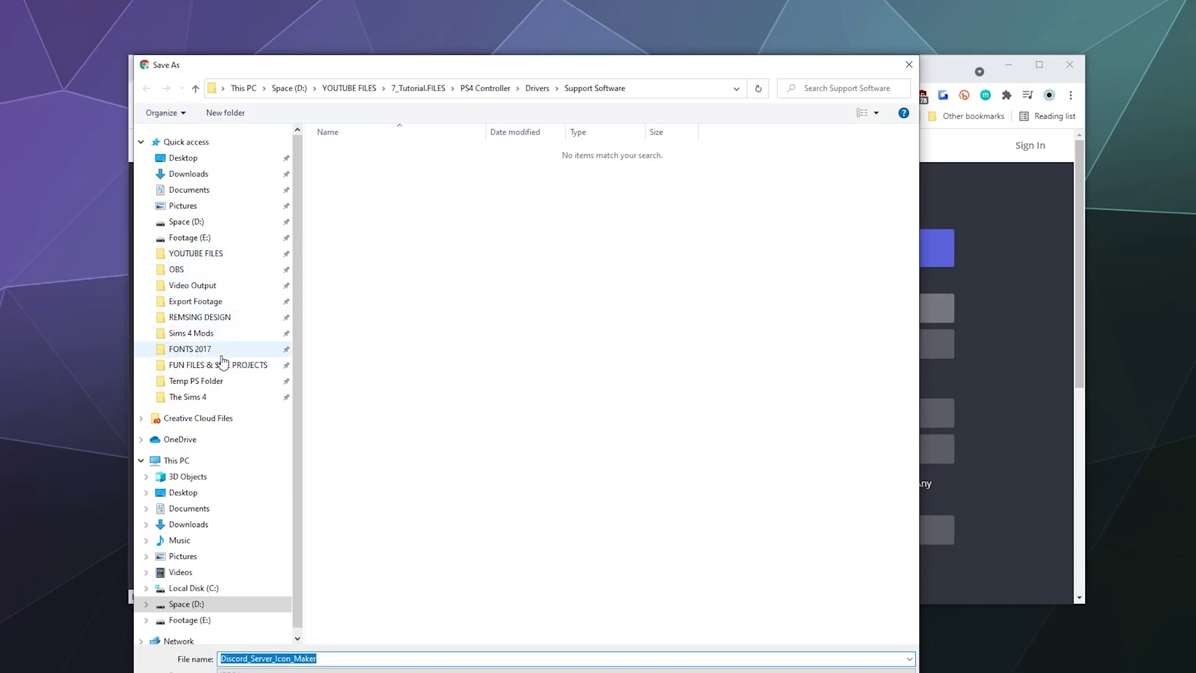
Save Discord_Server_Icon_Maker into YOUTUBE FILES\2_Channel.Graphics.Art and open the downloaded file
click(215, 254)
double_click(403, 170)
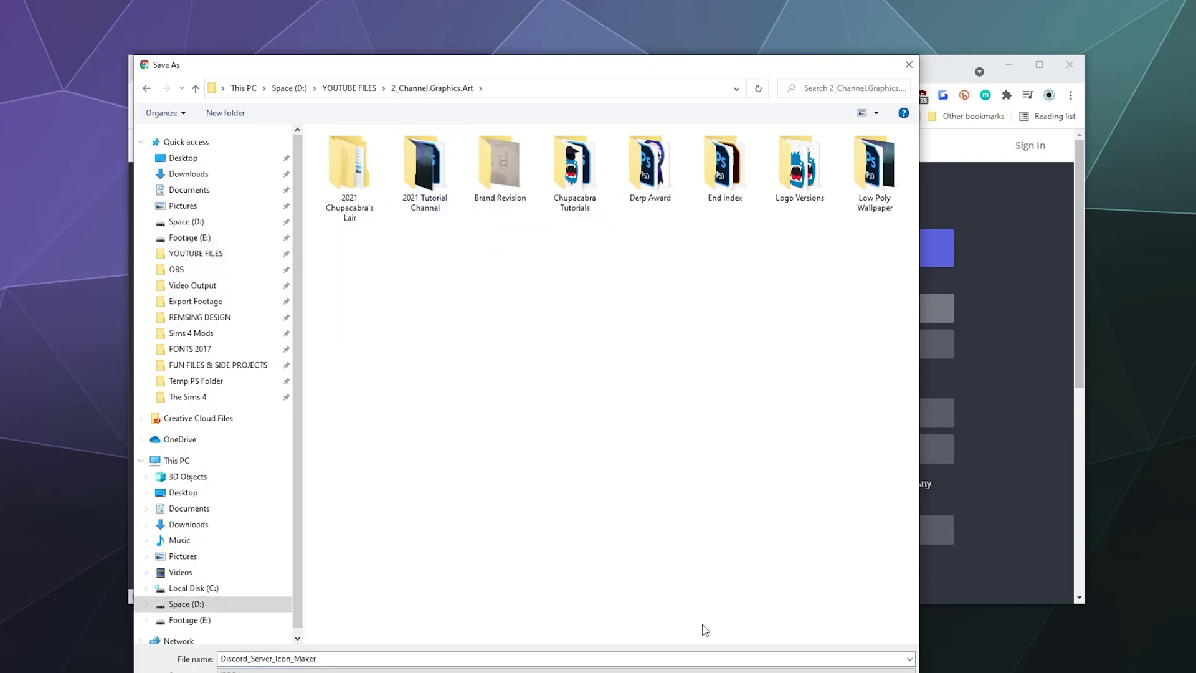
key(Return)
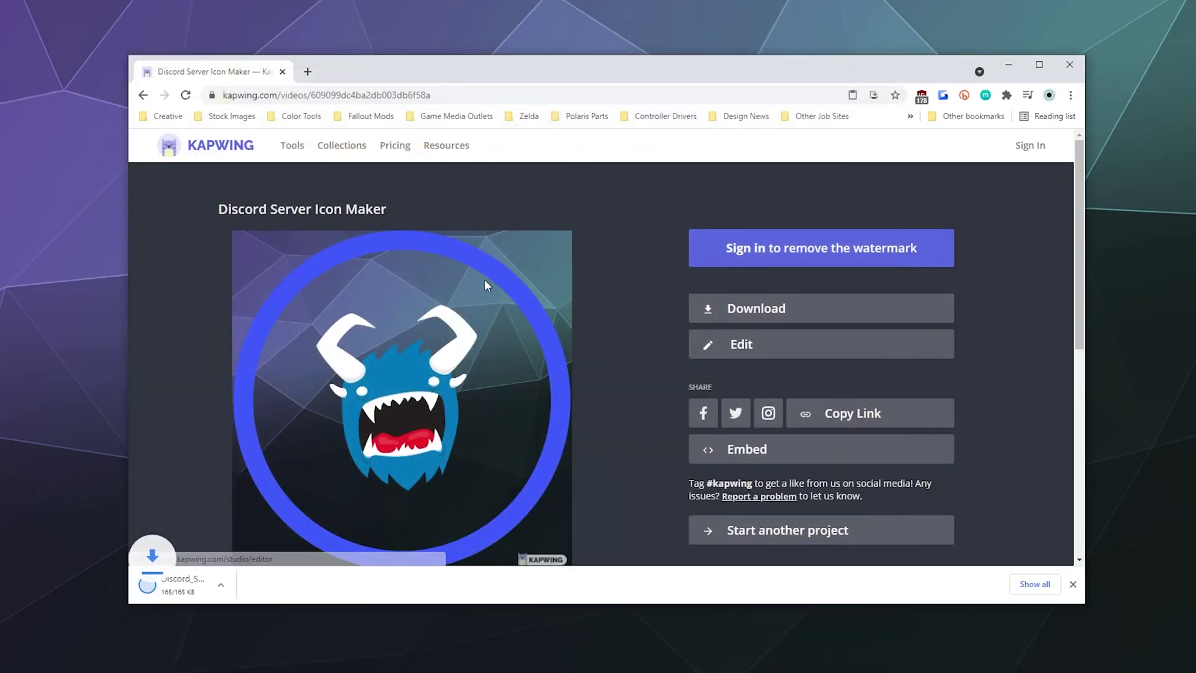
click(229, 588)
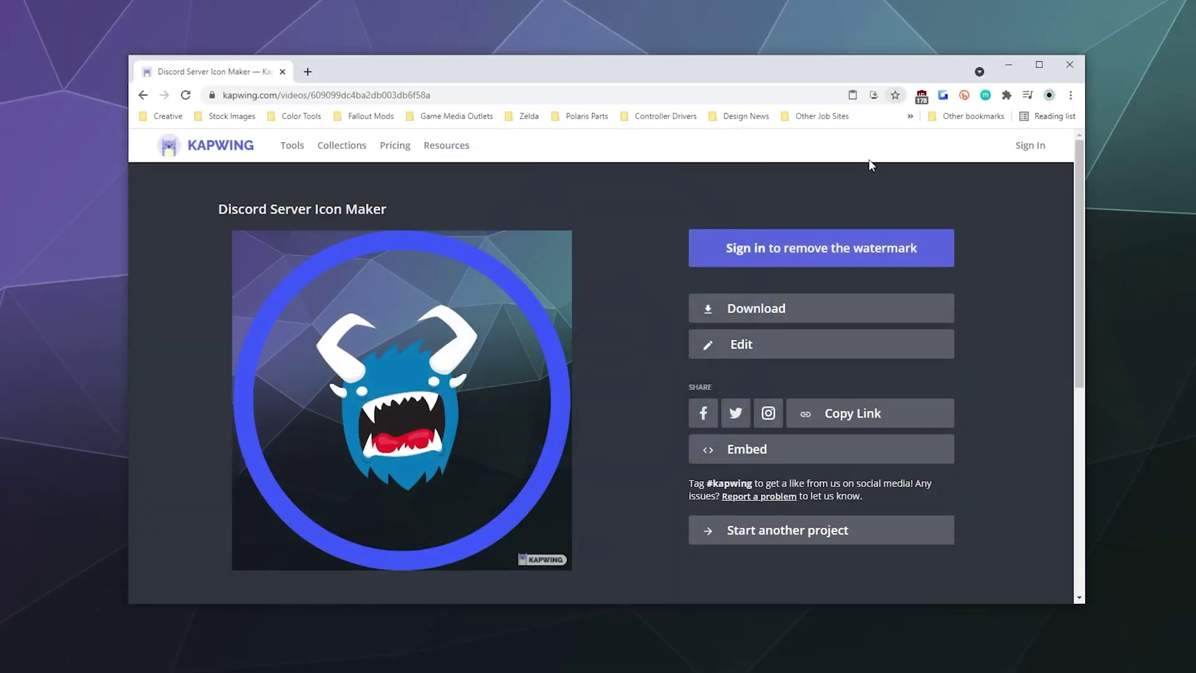
Go back from the share page to the Kapwing studio editor
click(143, 94)
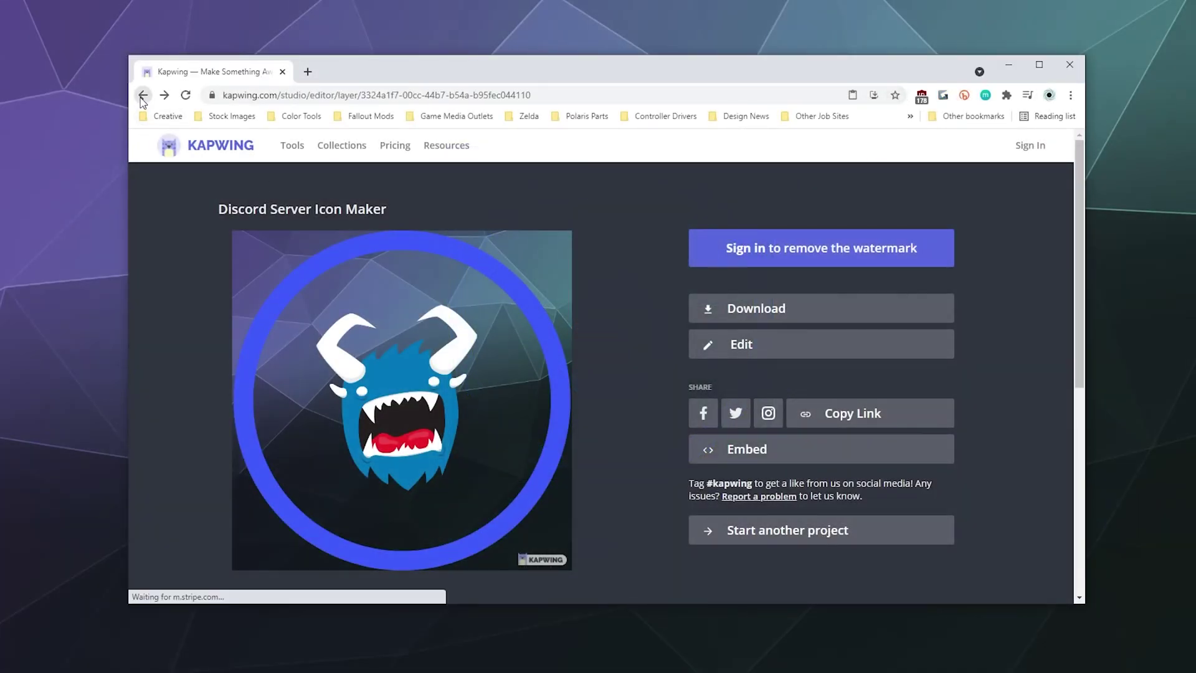